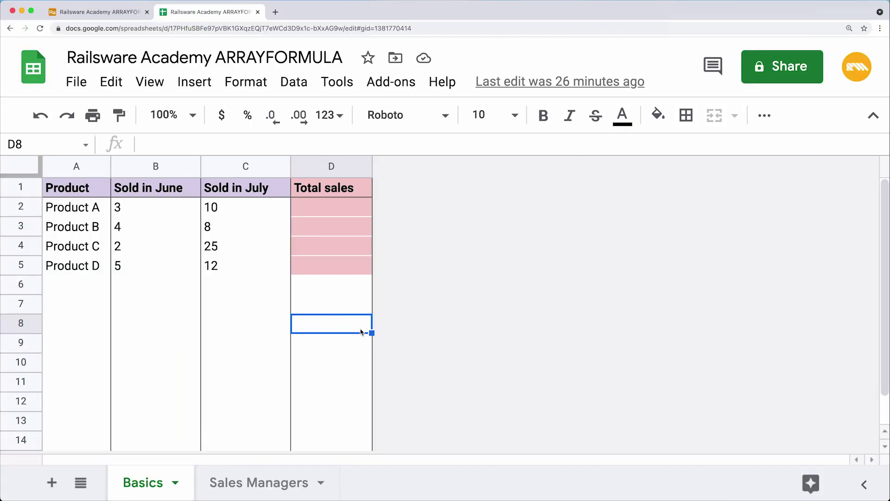
Enter =B2+C2 in D2 to total Product A's June and July sales as 13
left_click(344, 211)
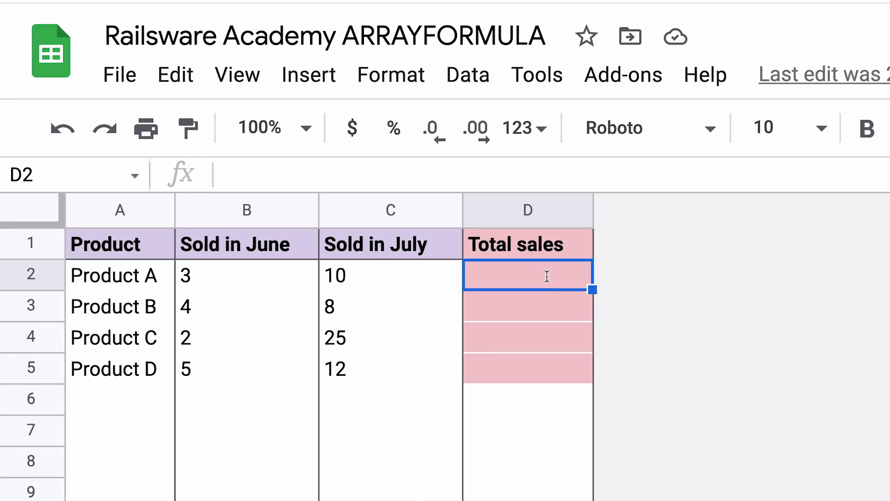
type("=")
left_click(222, 280)
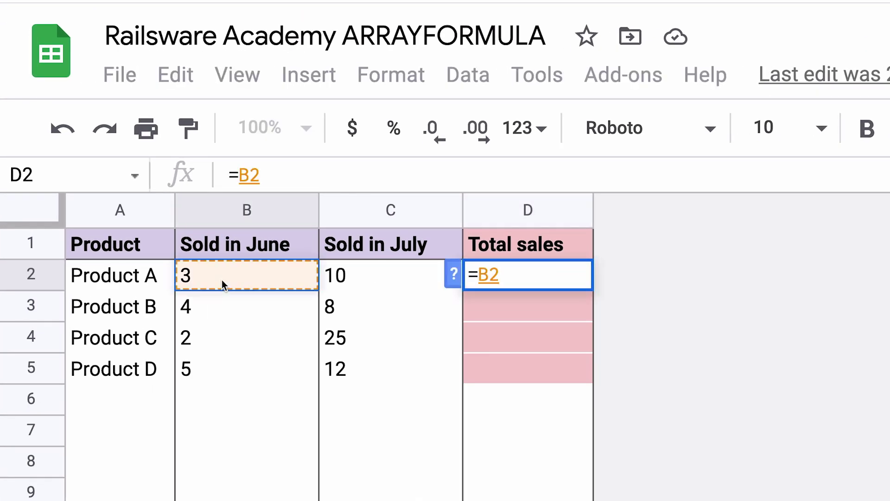
type("+")
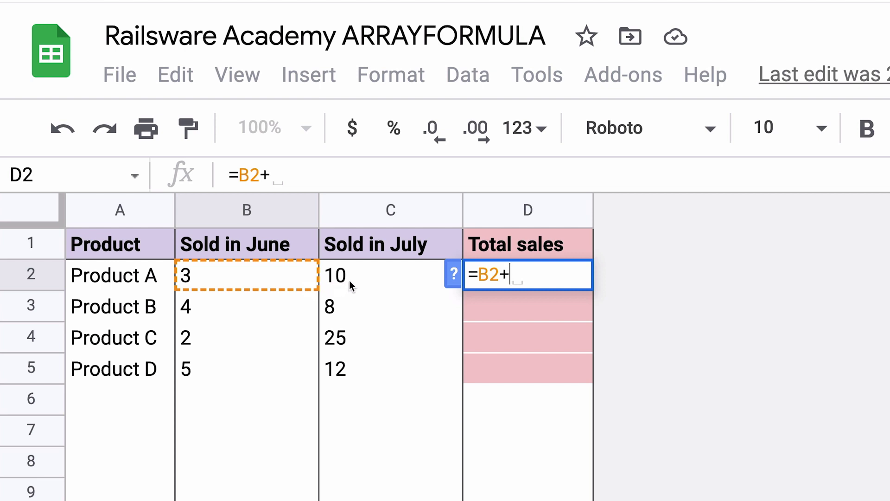
left_click(352, 280)
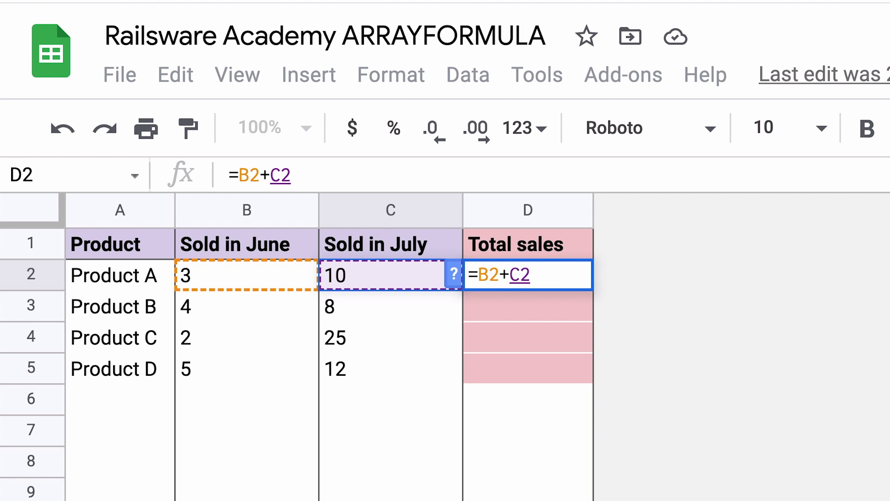
left_click(508, 282)
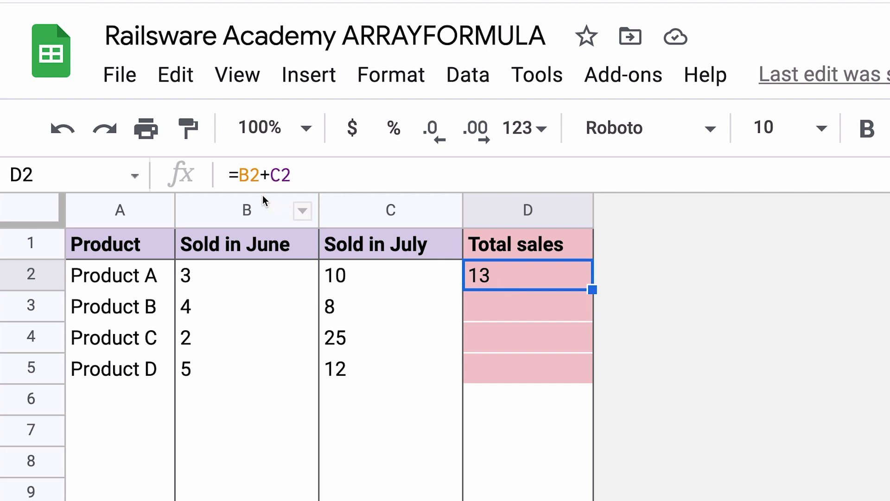
Rewrite D2 as =ARRAYFORMULA(B2:B5+C2:C5) so totals fill D2:D5
left_click(239, 175)
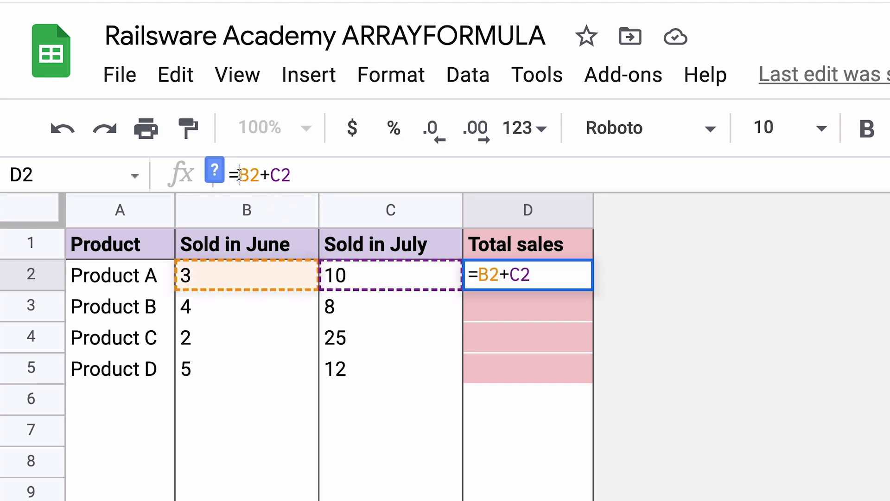
key("Right")
key("Right")
type(":")
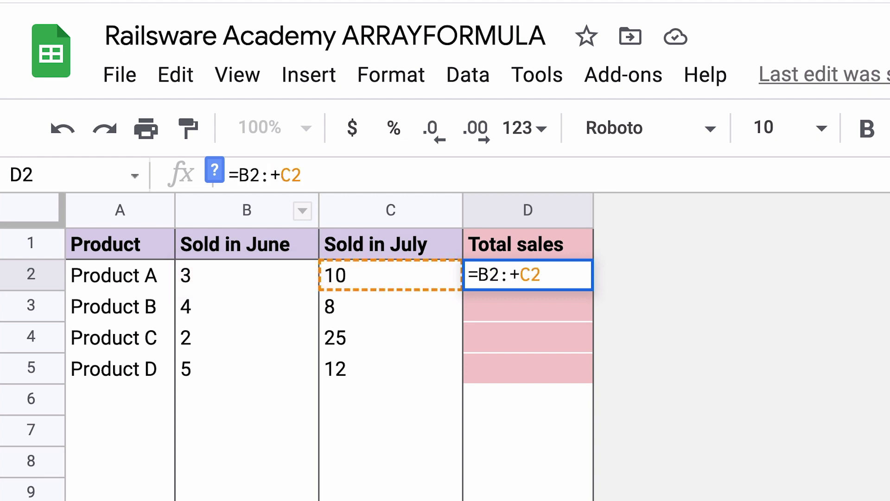
type("B5")
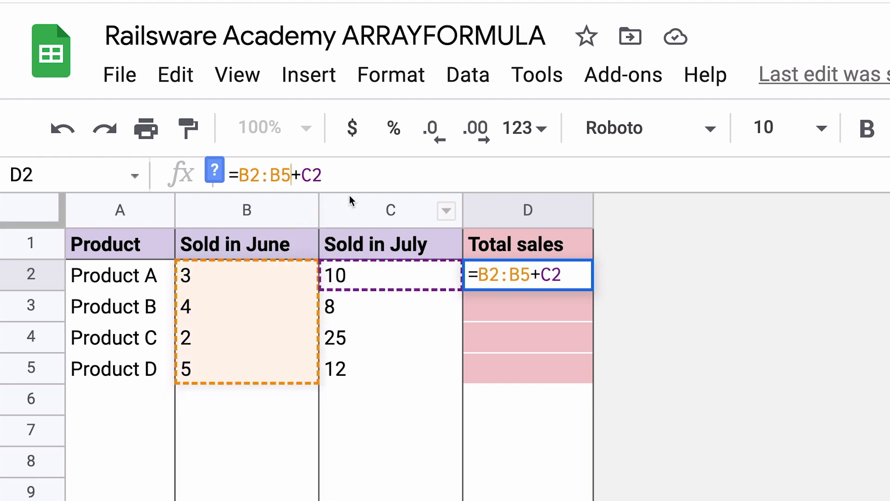
left_click(338, 179)
type(":")
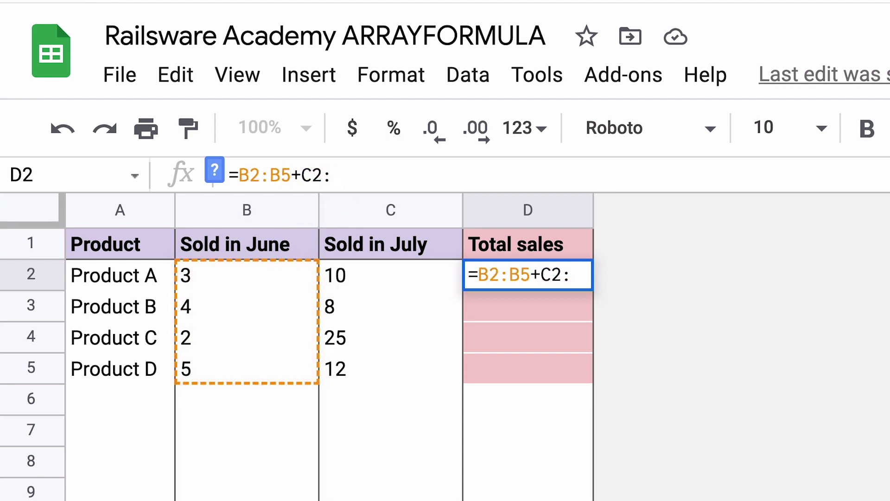
type("C5")
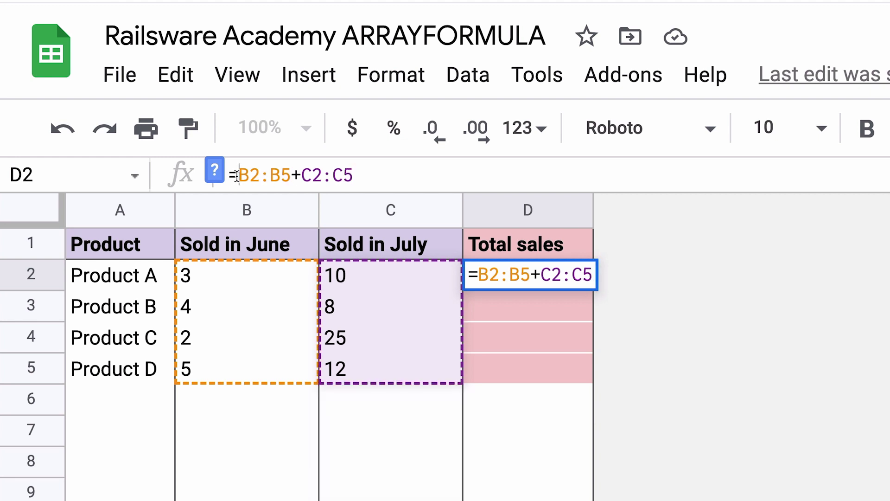
left_click(238, 177)
type("(")
left_click(386, 170)
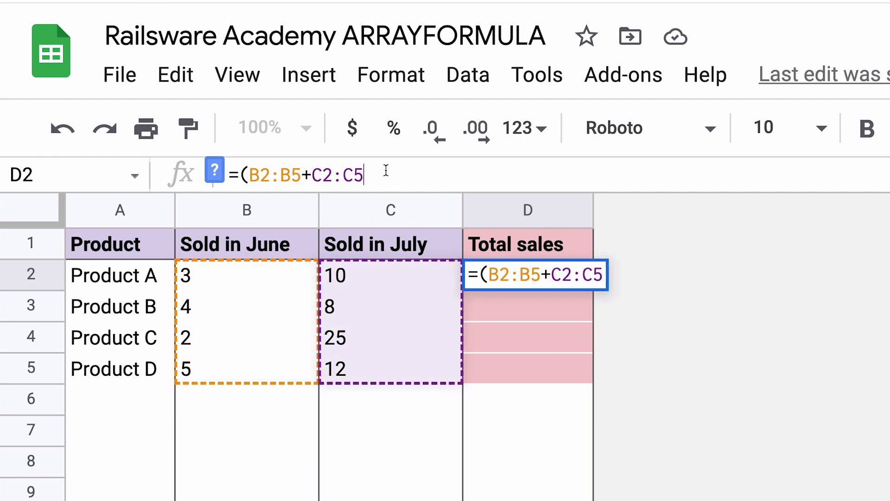
type(")")
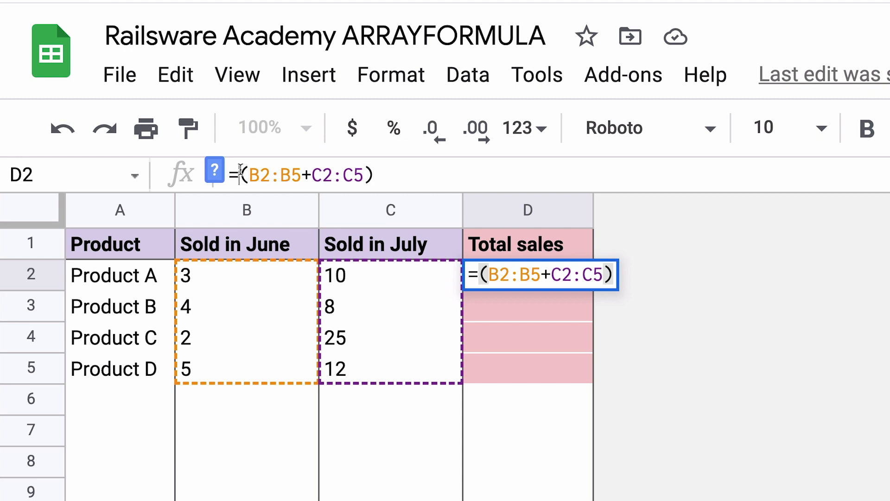
left_click(239, 175)
type("ARRAYFO")
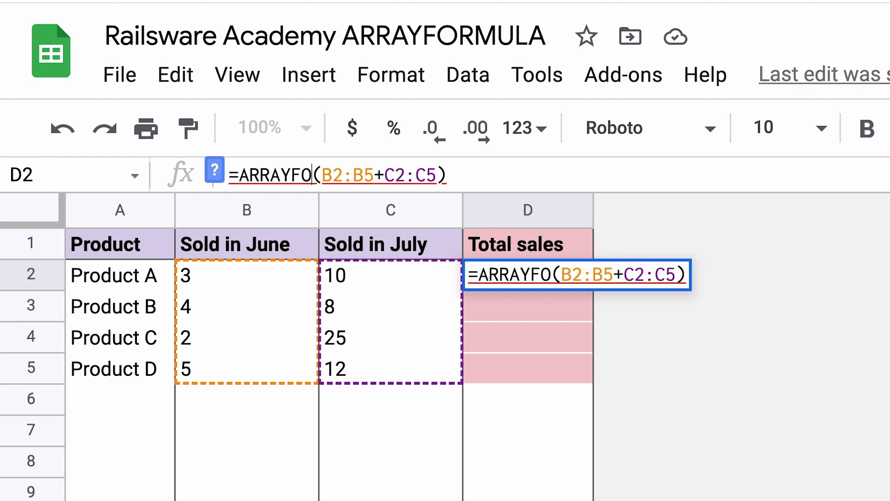
type("RMULA")
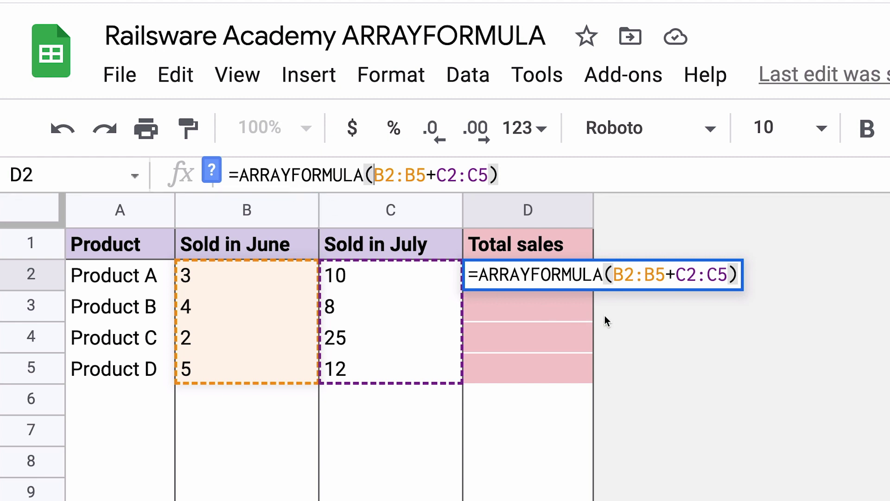
key("Return")
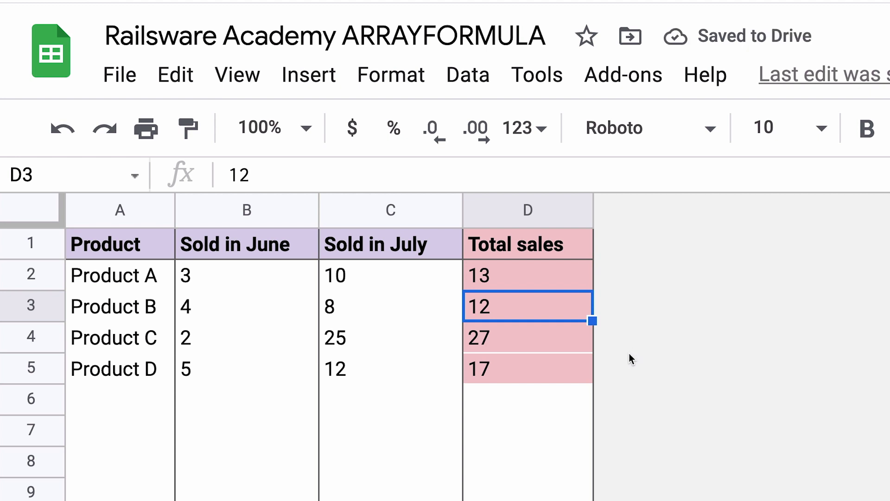
Check the filled totals in D2:D5, empty D6 and the whole Total sales column
left_click_drag(574, 276, 574, 368)
left_click(585, 412)
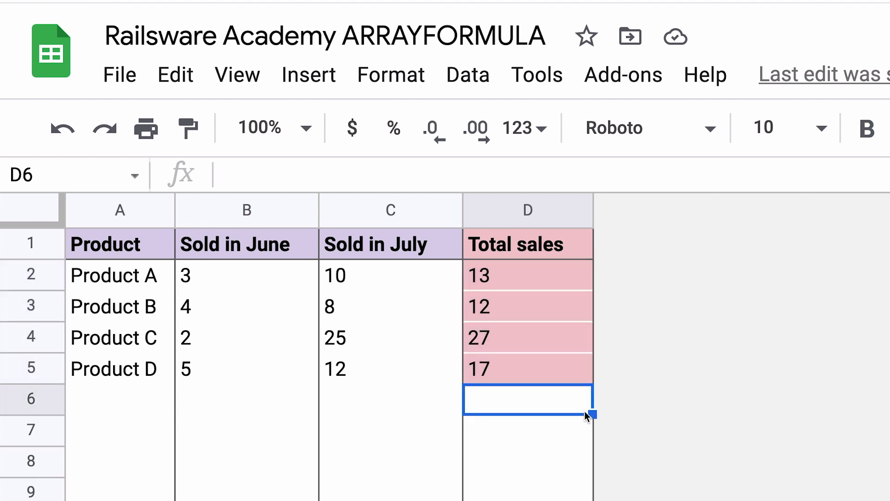
left_click(551, 204)
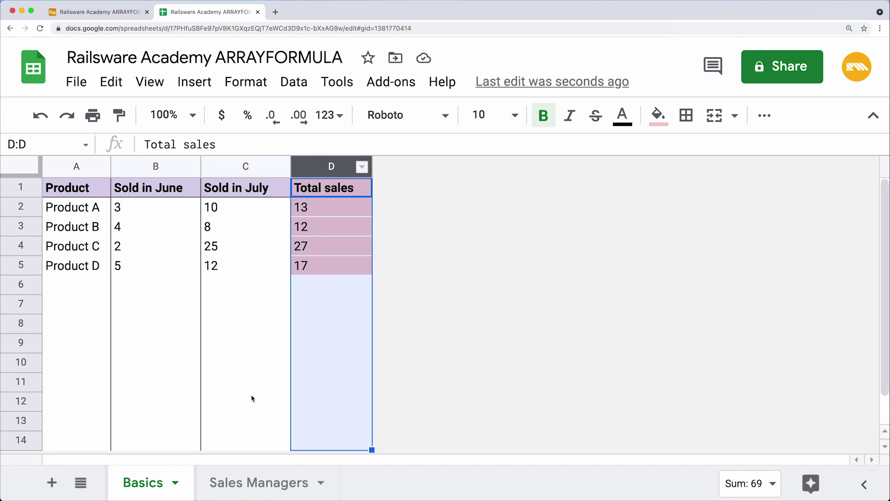
left_click(251, 398)
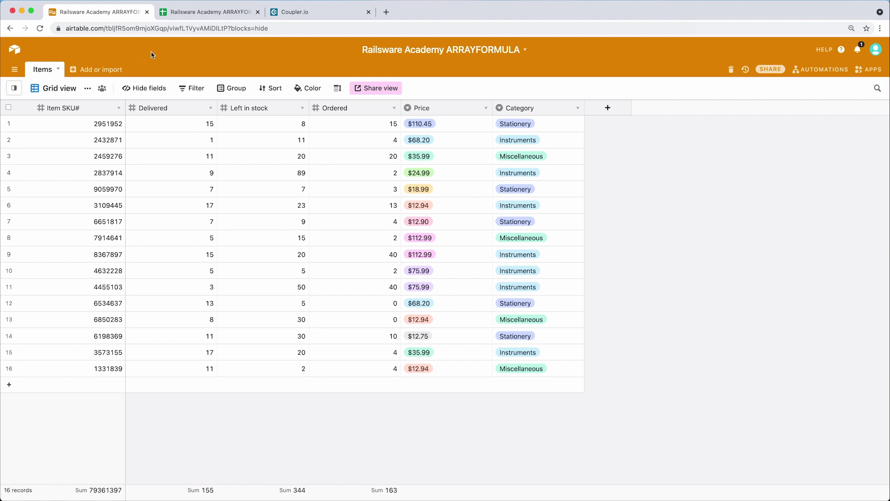
Paste the Airtable shared view link as the importer's source and confirm it
left_click(295, 14)
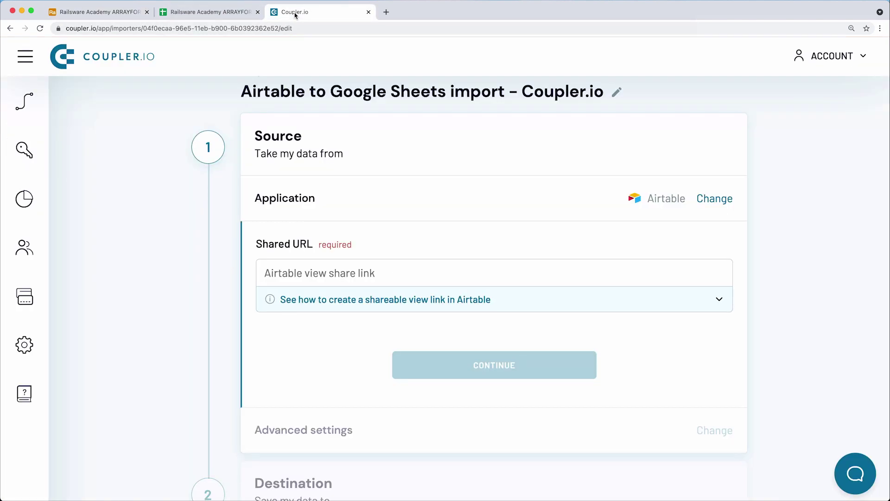
left_click(321, 280)
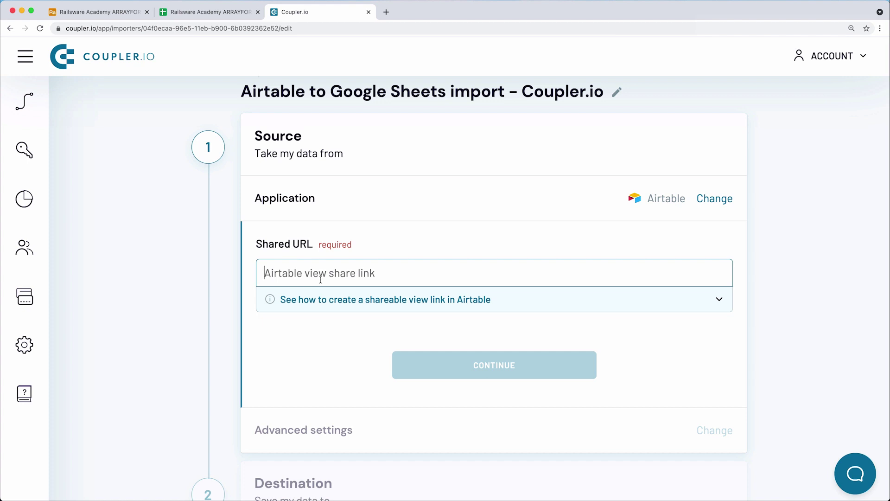
left_click(424, 361)
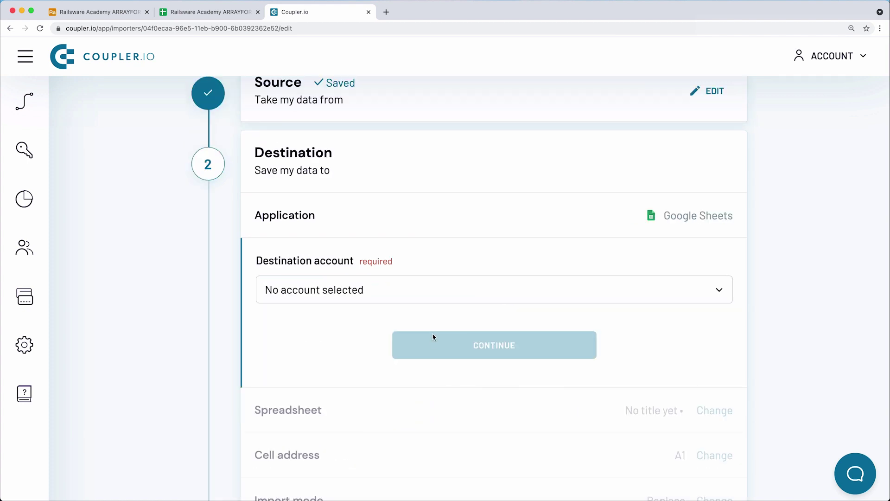
Set the destination to the Google account, Railsware Academy ARRAYFORMULA spreadsheet and Items sheet
left_click(441, 300)
left_click(430, 330)
left_click(462, 360)
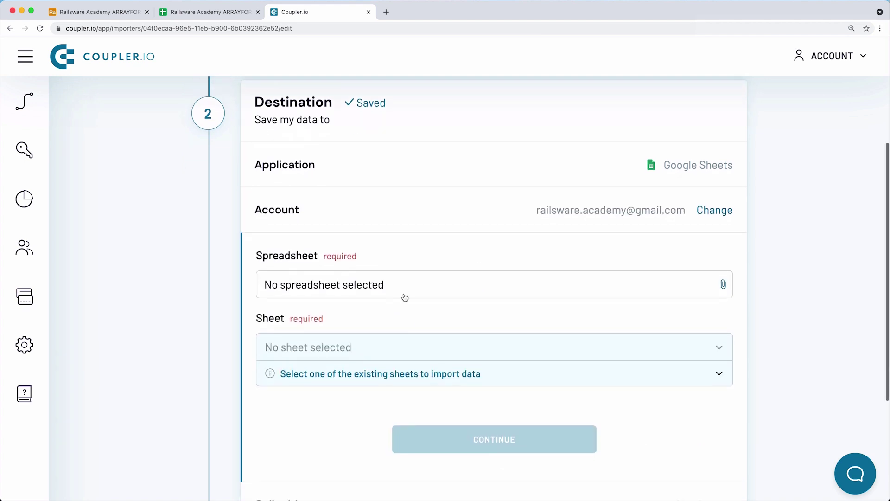
left_click(480, 347)
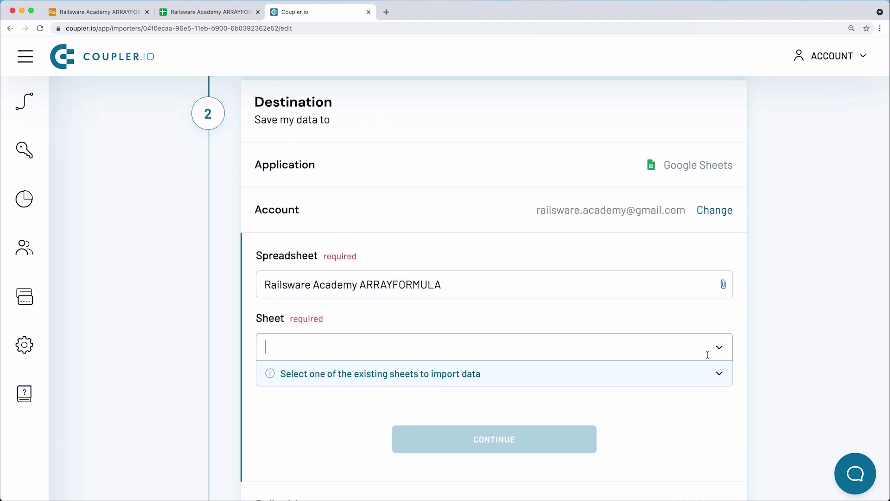
left_click(716, 348)
scroll(540, 343, "down", 2)
left_click(462, 356)
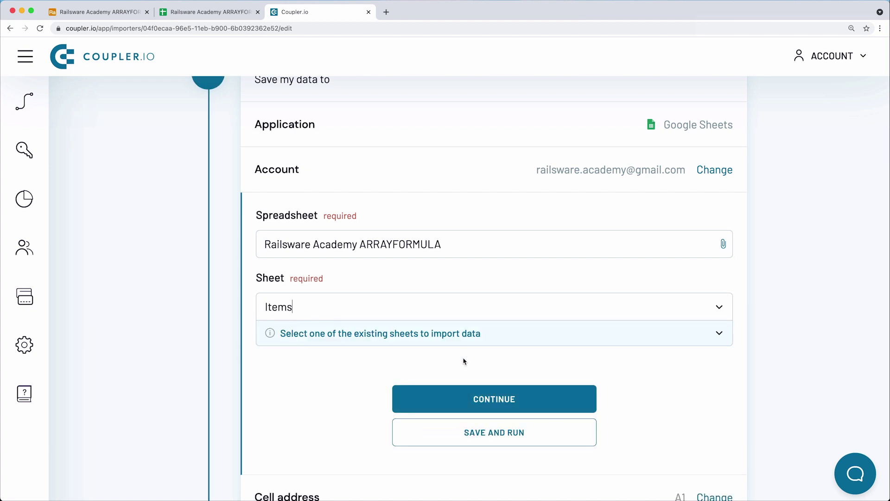
left_click(493, 397)
Turn on automatic data refresh, then save and run the importer
left_click(729, 365)
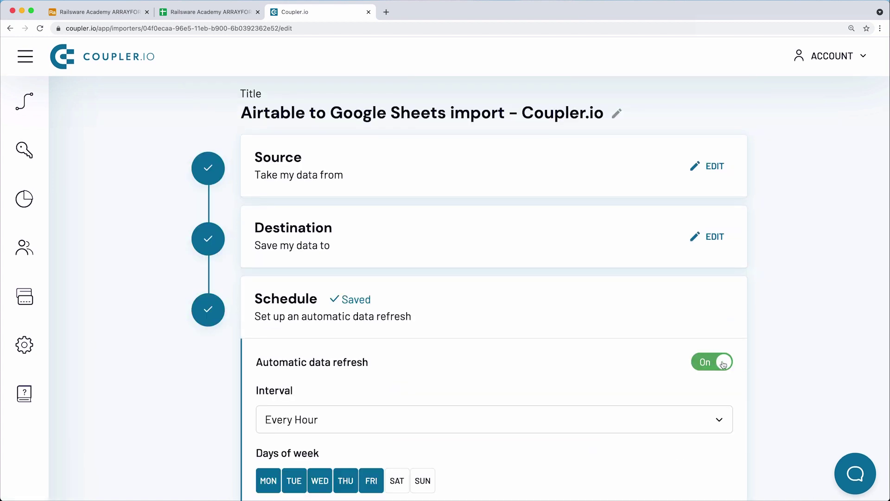
scroll(570, 365, "down", 4)
scroll(570, 365, "down", 2)
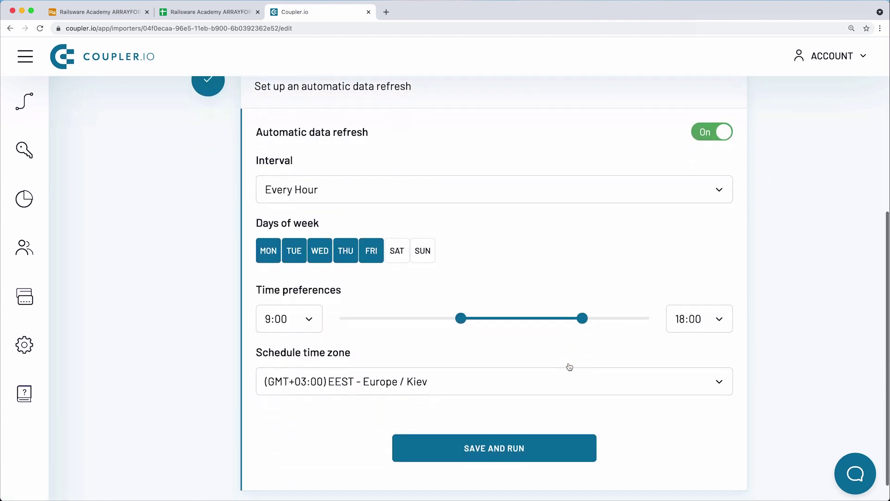
left_click(539, 428)
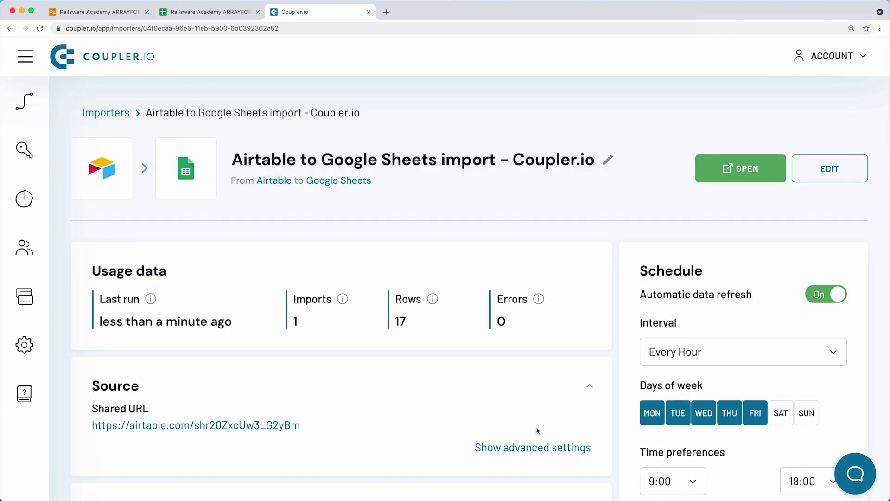
Make header row A1:F1 bold, frozen and filled light blue-grey
left_click(369, 13)
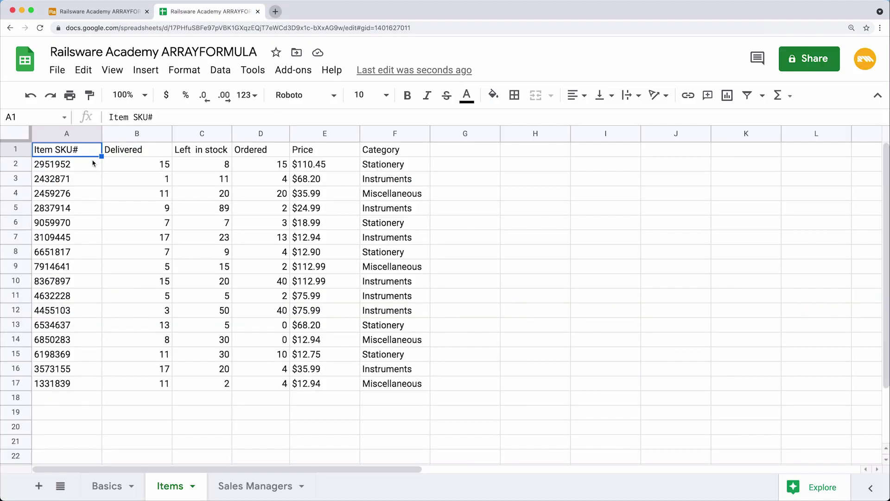
left_click_drag(86, 155, 375, 157)
key("ctrl+b")
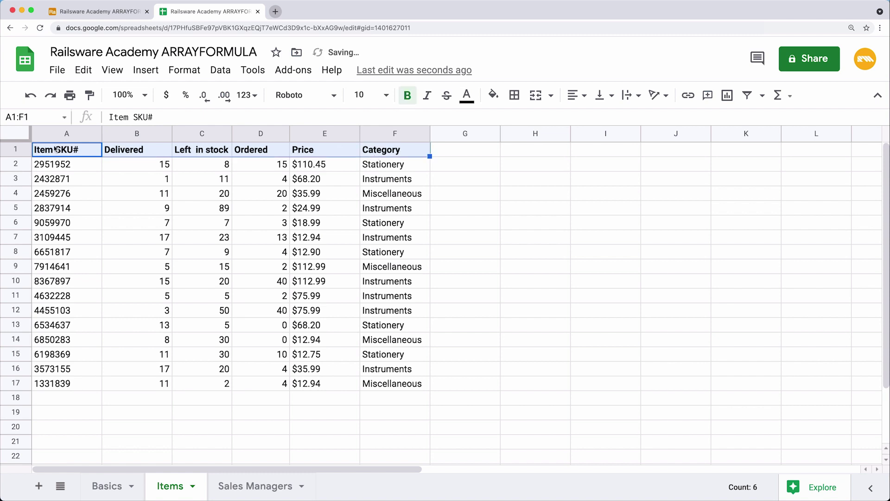
left_click_drag(19, 141, 18, 158)
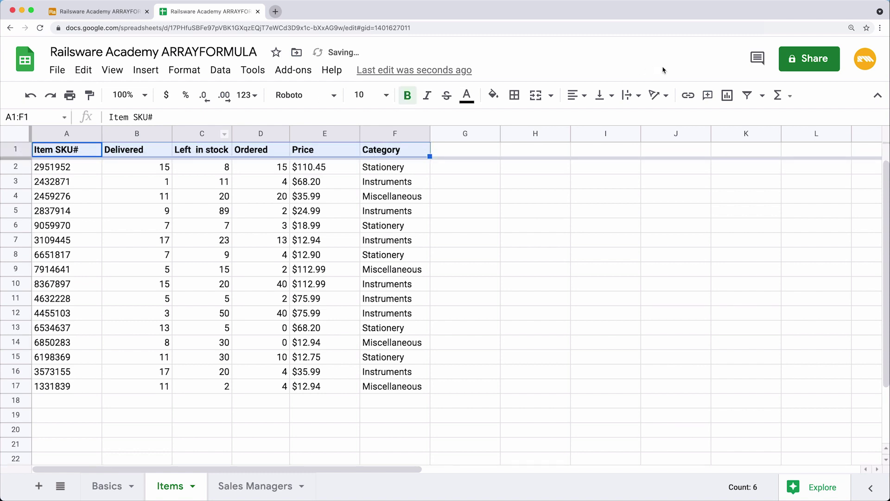
left_click(494, 95)
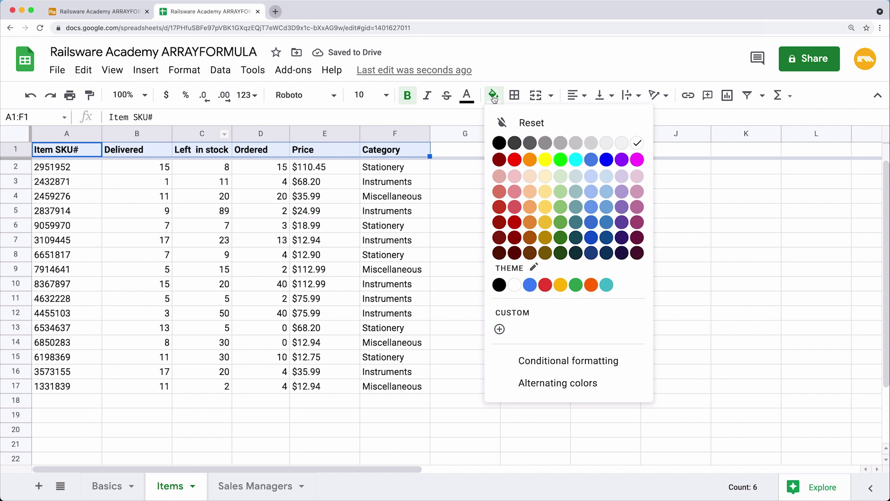
left_click(576, 178)
left_click(139, 165)
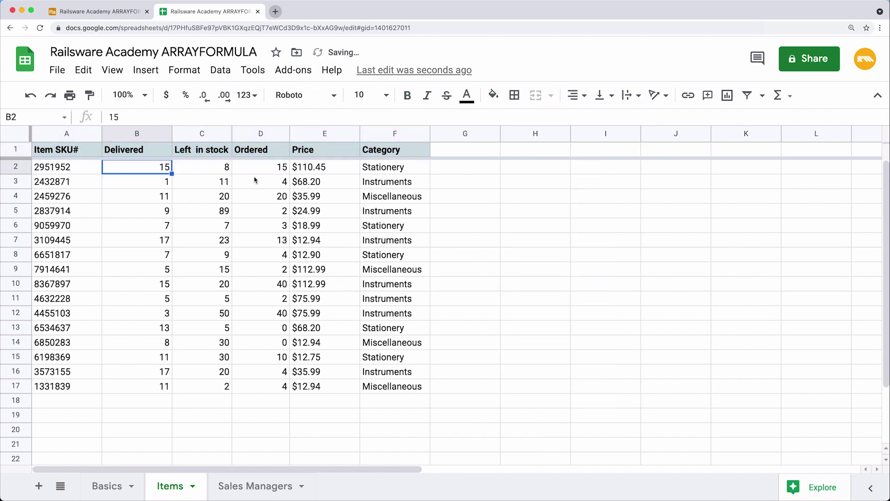
left_click(316, 171)
Add a Total income header in G1, formatted like the Category header
left_click(471, 150)
type("Total inco")
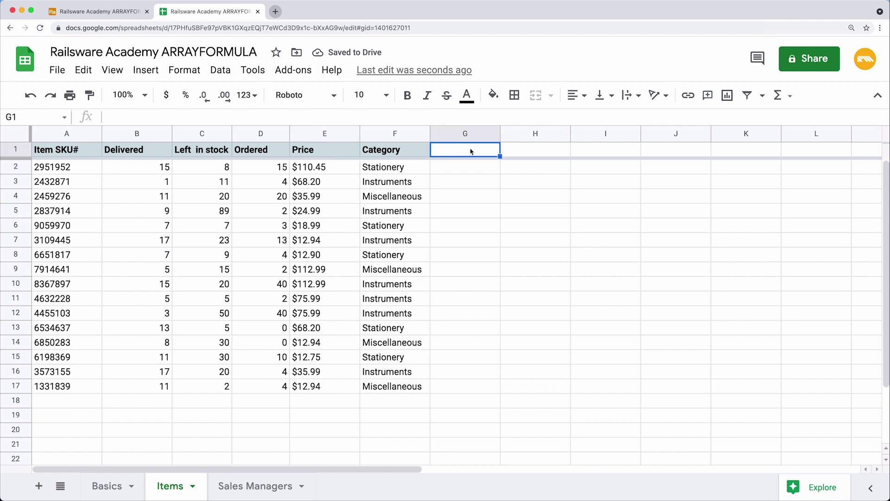
type("me")
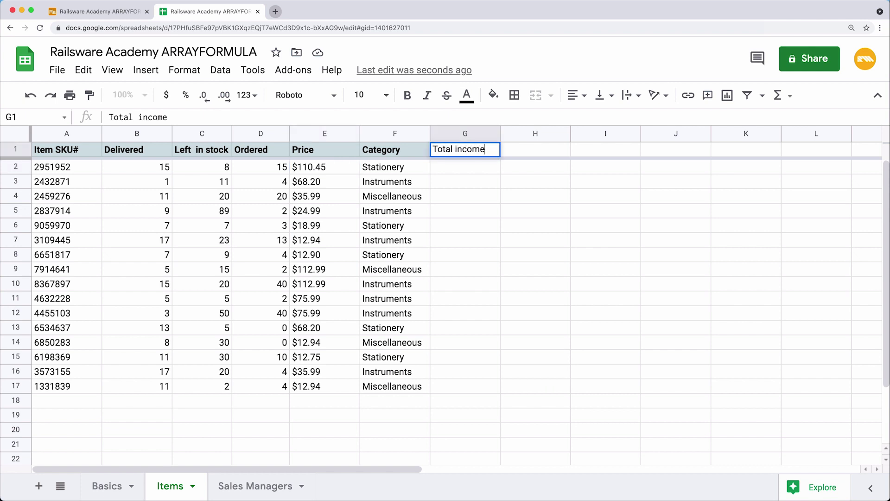
key("Return")
left_click(400, 153)
left_click(89, 97)
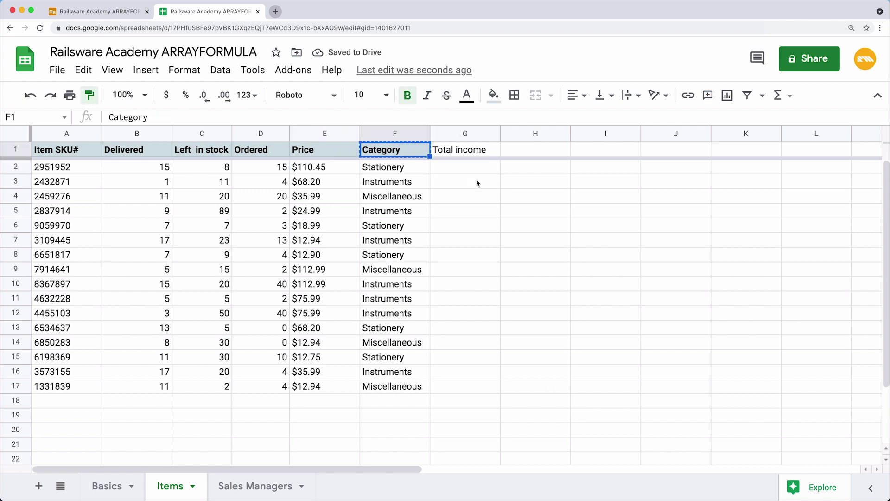
left_click(458, 155)
Enter =B2*E2 in G2 and fill it down through row 17
left_click(317, 168)
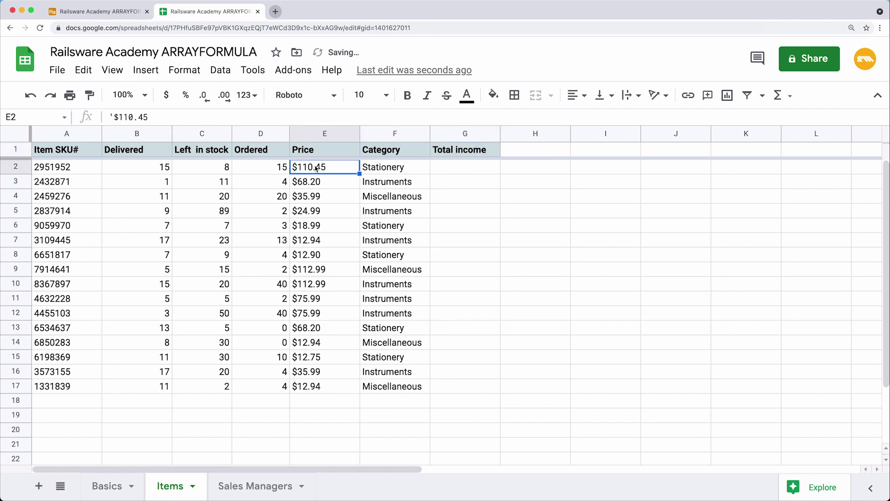
left_click(137, 170)
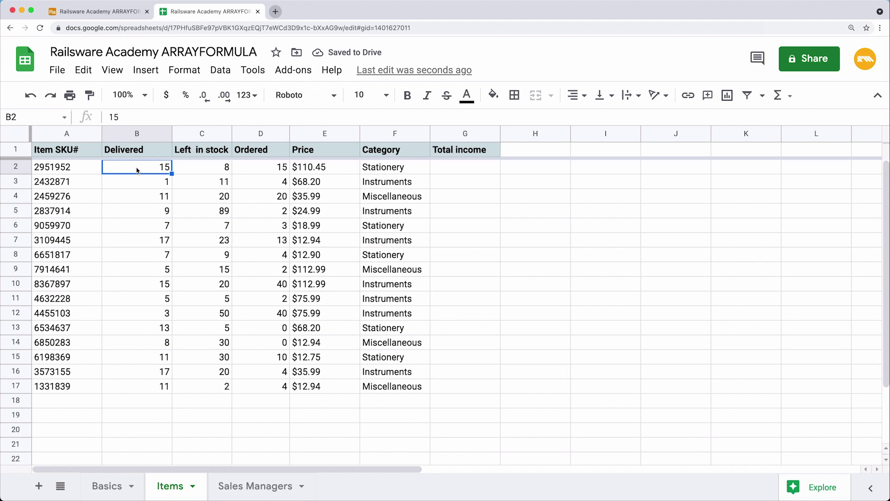
left_click(442, 171)
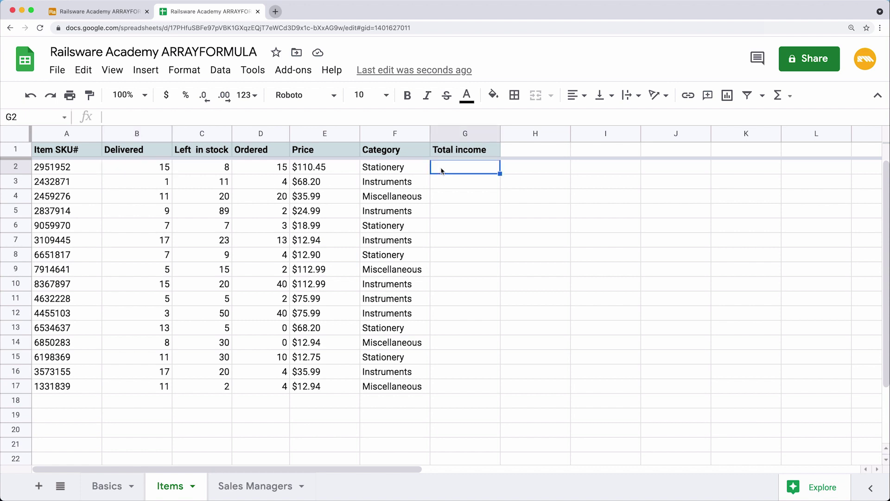
type("=")
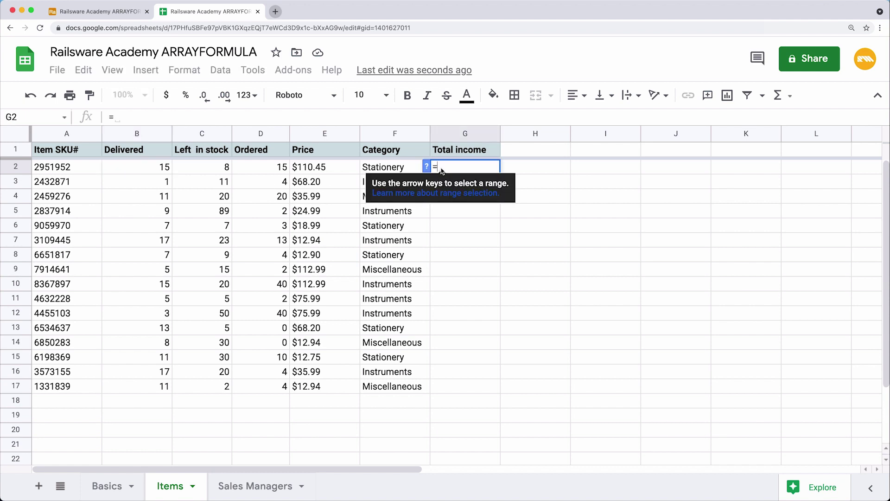
type("B2")
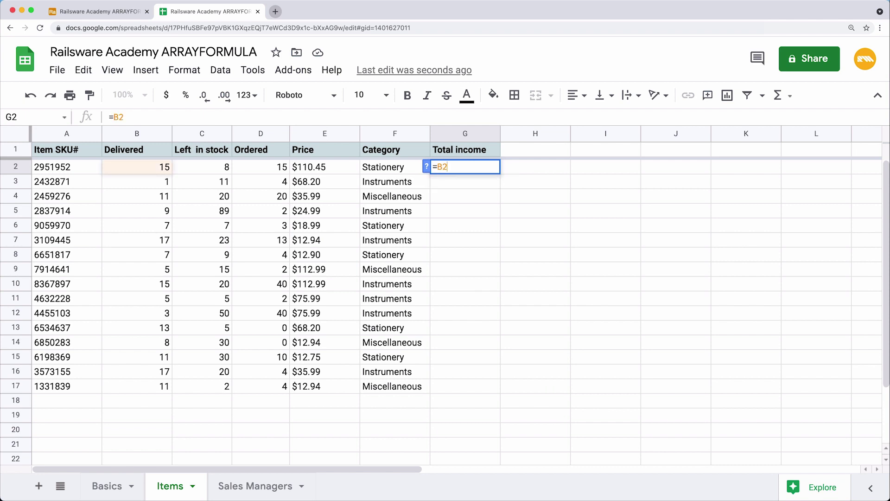
type("*E2")
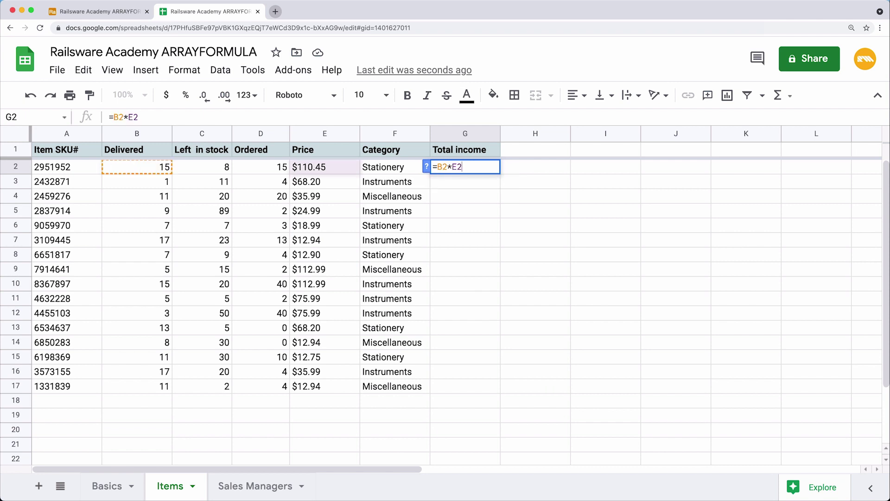
key("Return")
left_click(486, 170)
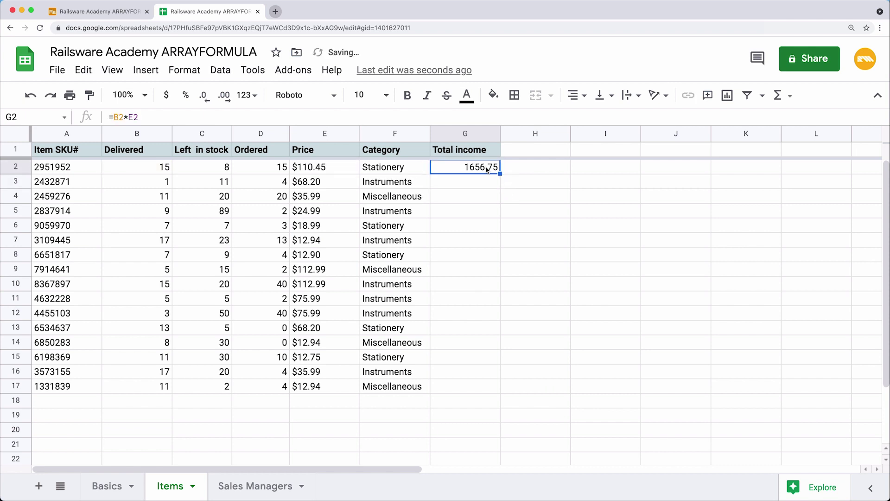
left_click_drag(498, 187, 499, 391)
left_click(531, 392)
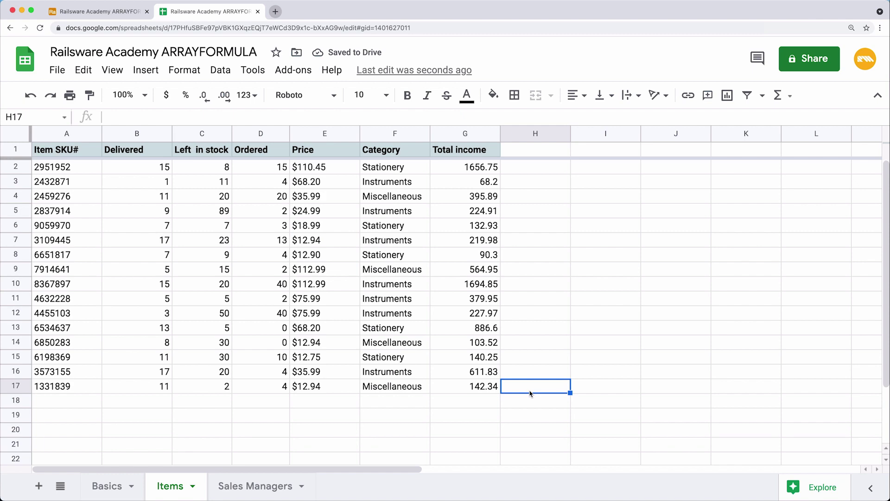
Undo the fill-down and extend G2's ranges to open-ended B2:B and E2:E
key("ctrl+z")
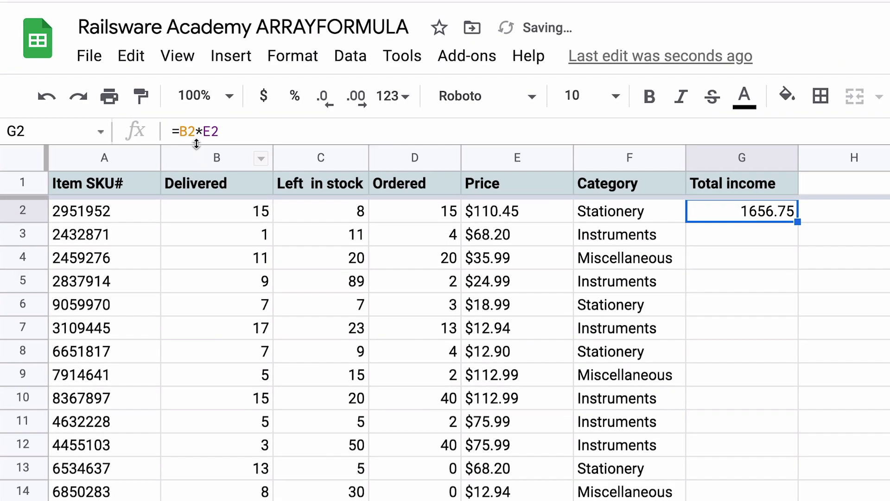
left_click(195, 131)
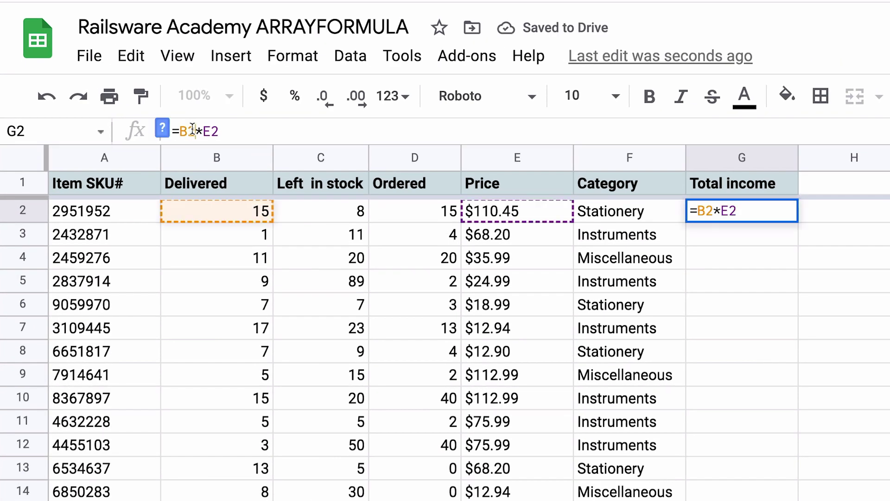
type(":B")
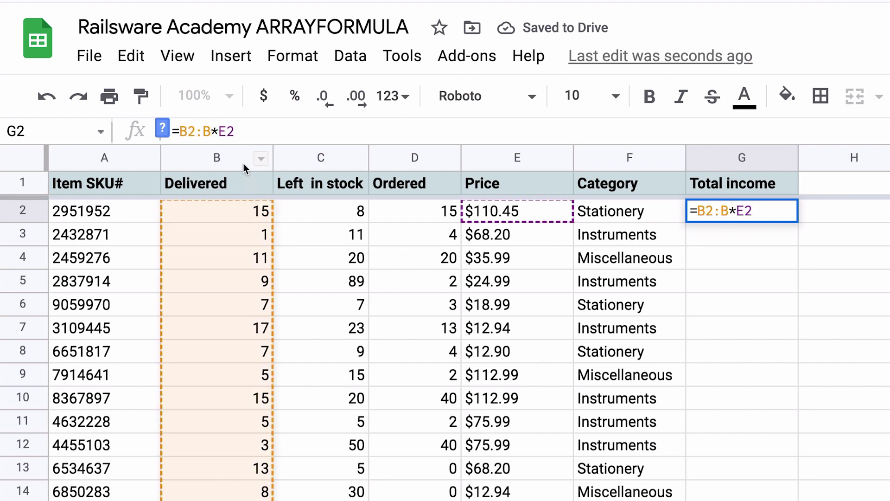
left_click(243, 128)
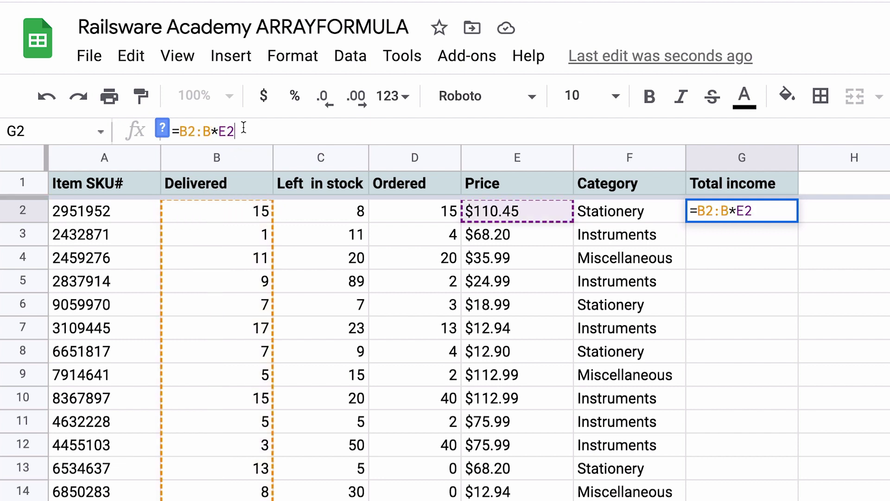
type(":E")
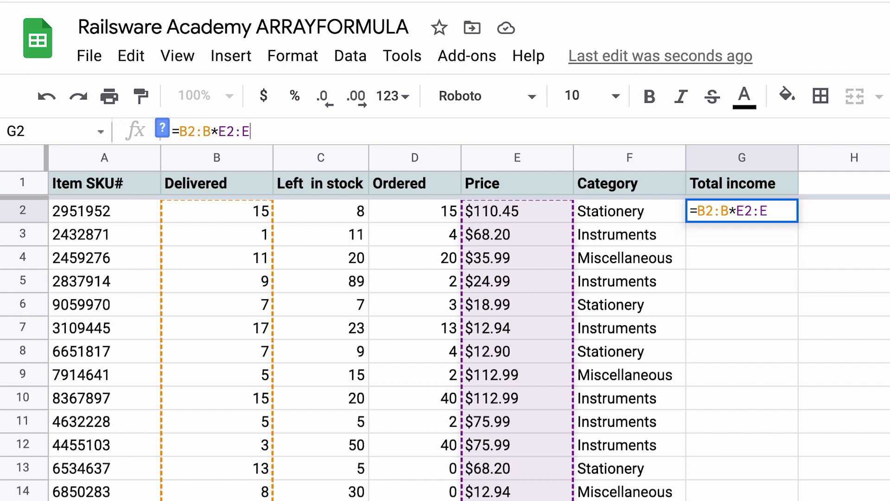
scroll(259, 394, "down", 3)
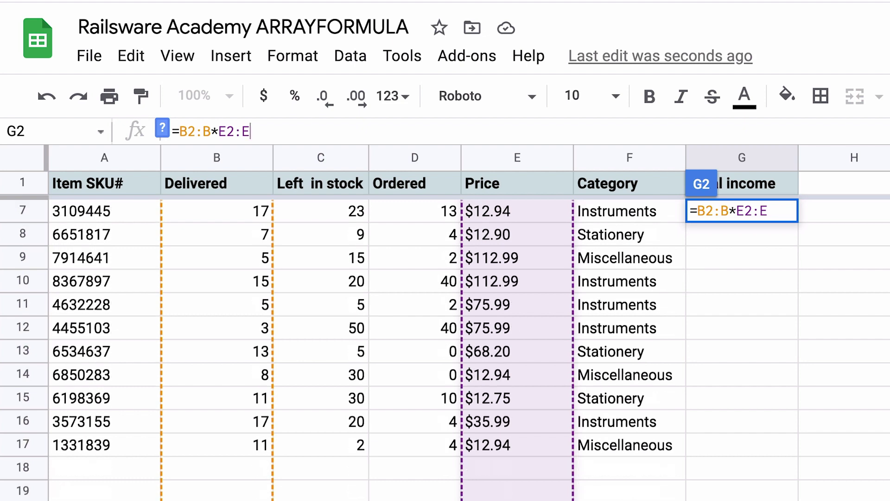
scroll(203, 319, "up", 3)
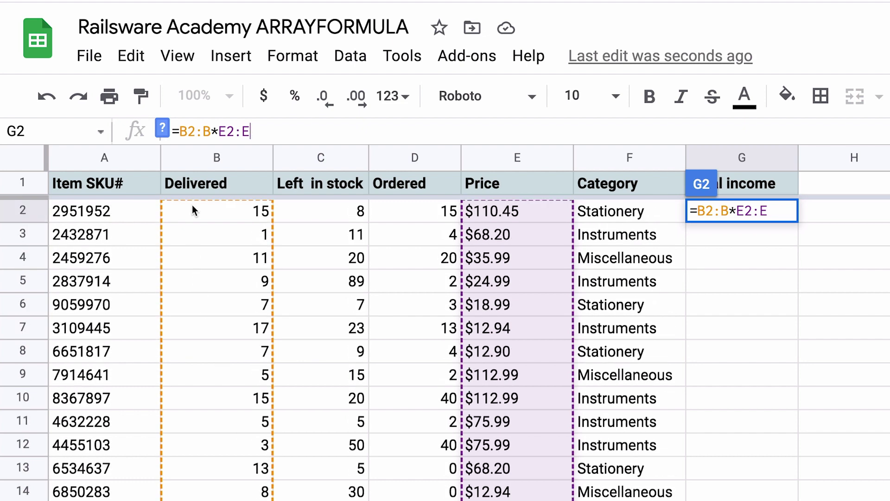
Wrap G2's formula as =ARRAYFORMULA(B2:B*E2:E) and commit it
left_click(179, 131)
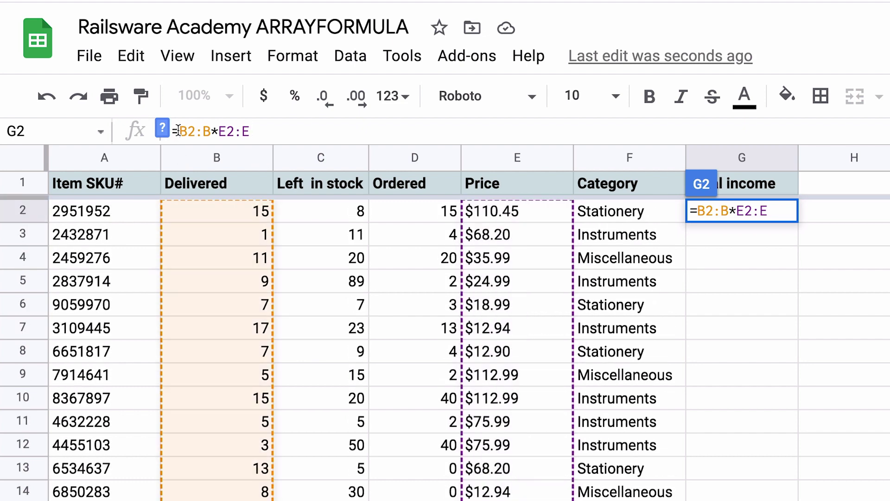
type("(")
left_click(287, 132)
type(")")
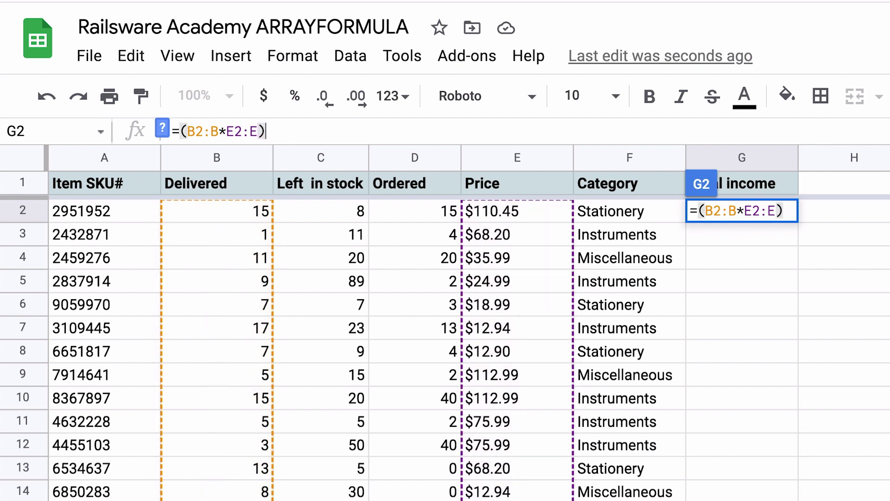
left_click(180, 131)
type("A")
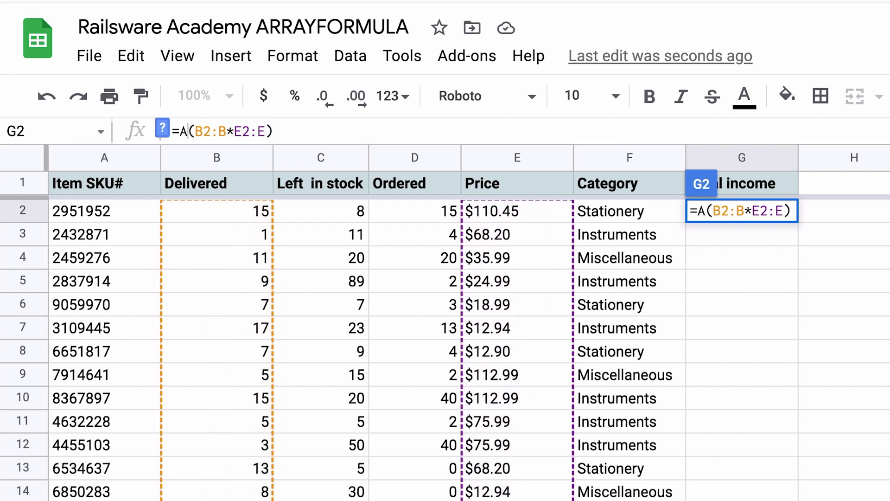
type("RRAYFORMU")
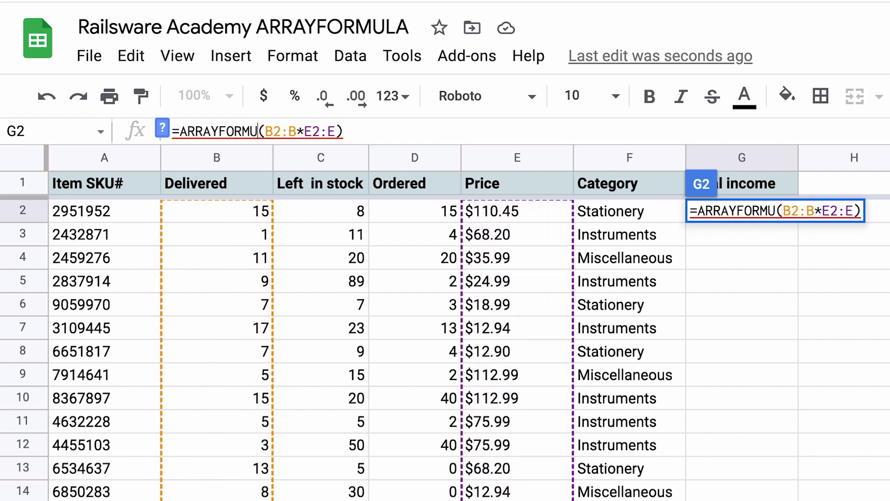
type("LA")
left_click(372, 133)
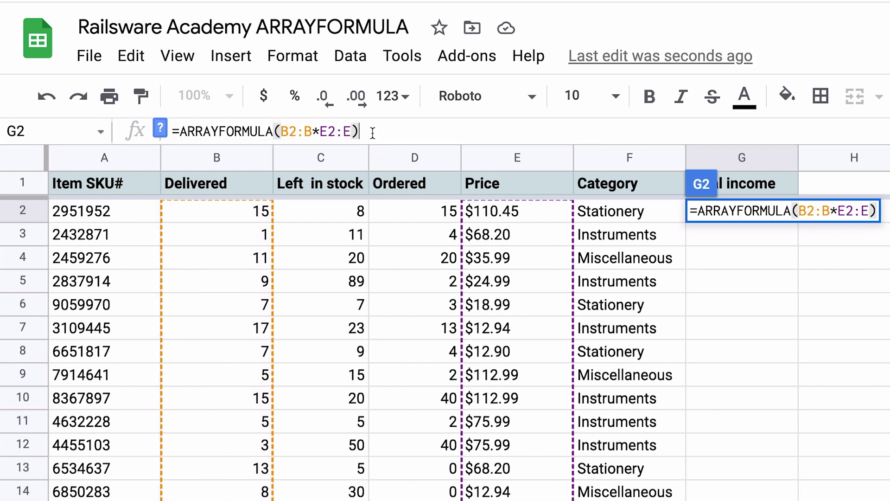
key("Return")
Check the filled column and select the 0 results below the data rows
scroll(485, 378, "down", 2)
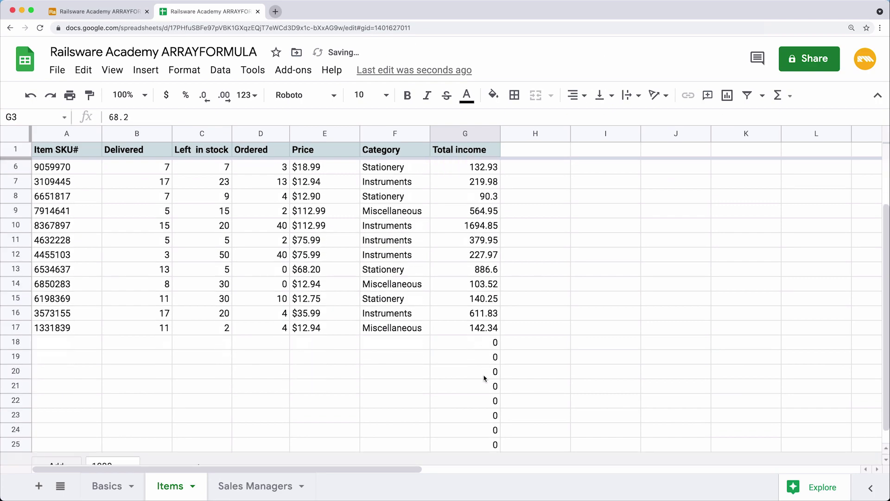
scroll(484, 378, "down", 1)
scroll(484, 378, "up", 3)
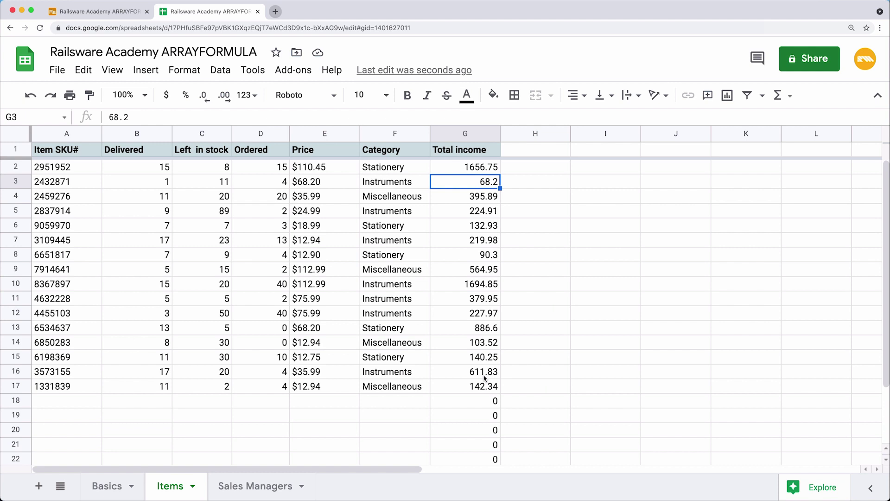
left_click_drag(469, 402, 468, 463)
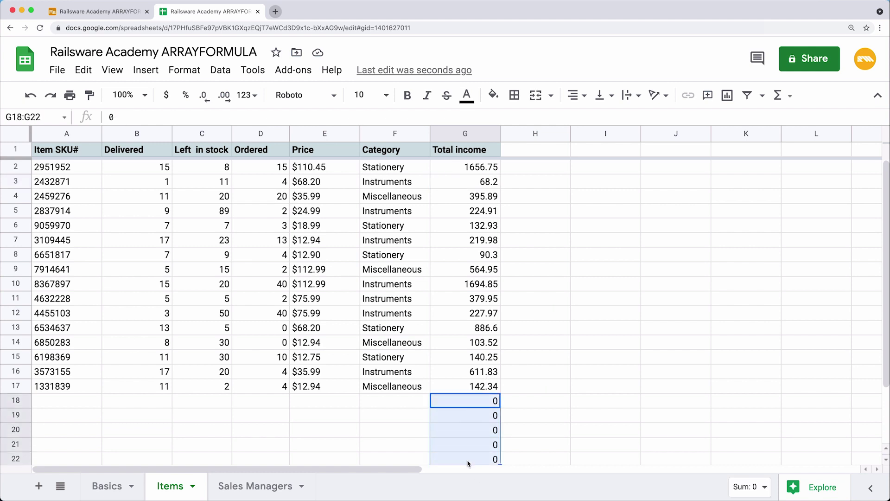
Inspect G2's =ARRAYFORMULA(B2:B*E2:E) formula alongside the Delivered values in column B
left_click(488, 171)
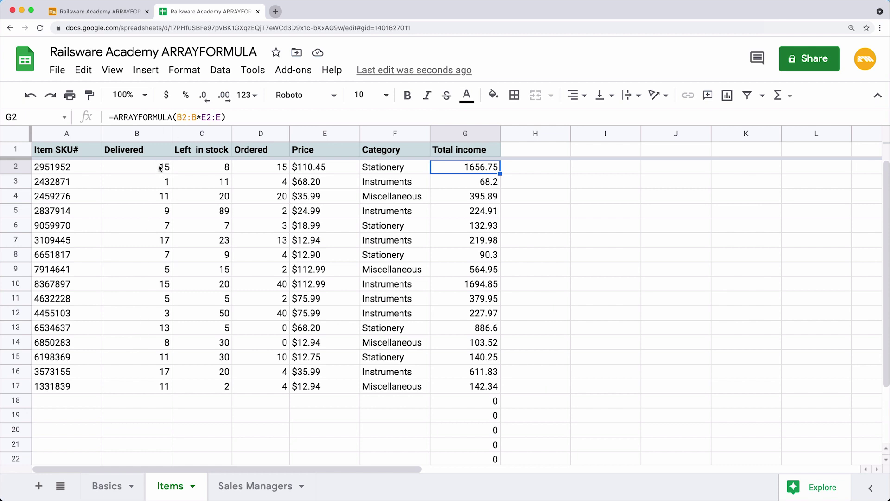
left_click_drag(163, 169, 151, 390)
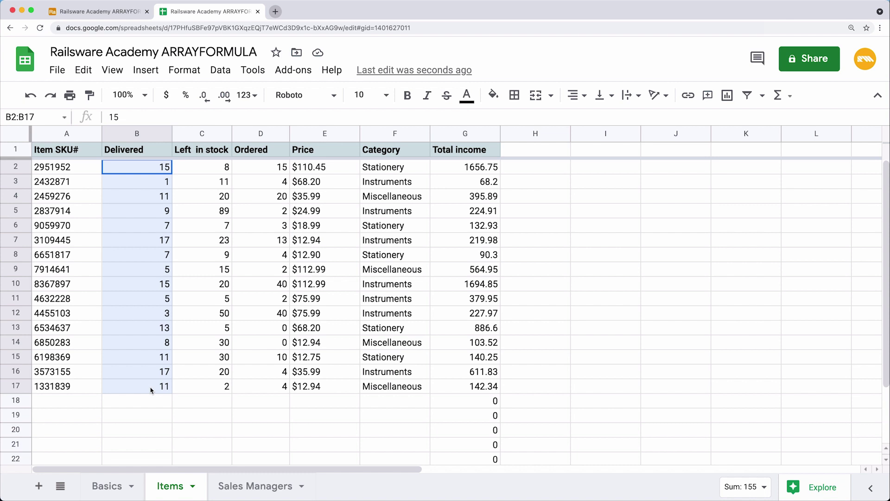
left_click(483, 170)
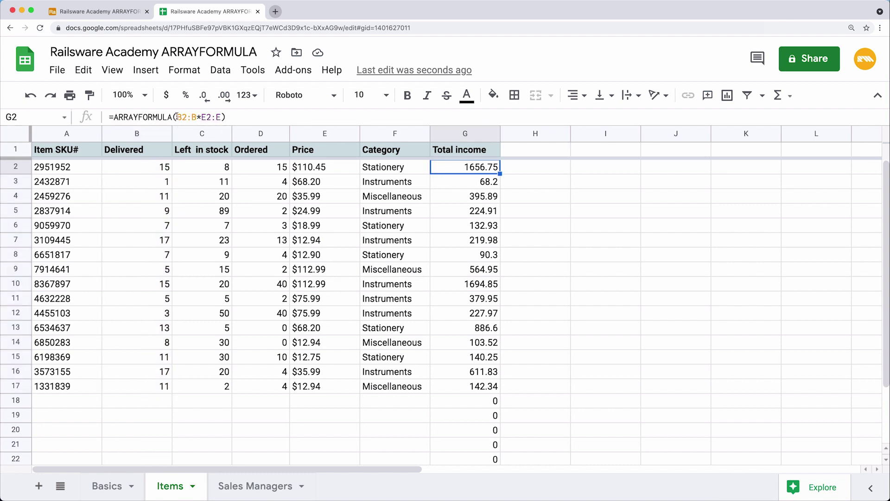
Wrap G2's B2:B*E2:E in IF(LEN(B2:B)=0,, … ) and close the parenthesis
double_click(187, 118)
left_click_drag(189, 117, 199, 117)
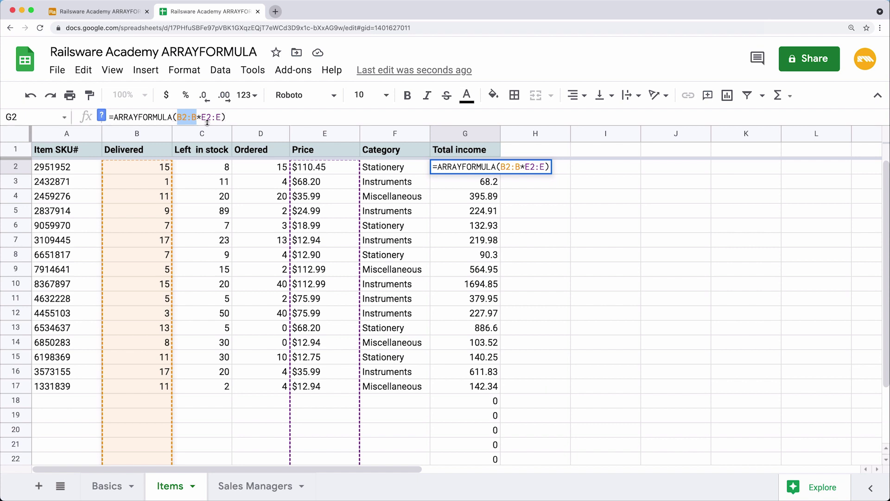
left_click(173, 116)
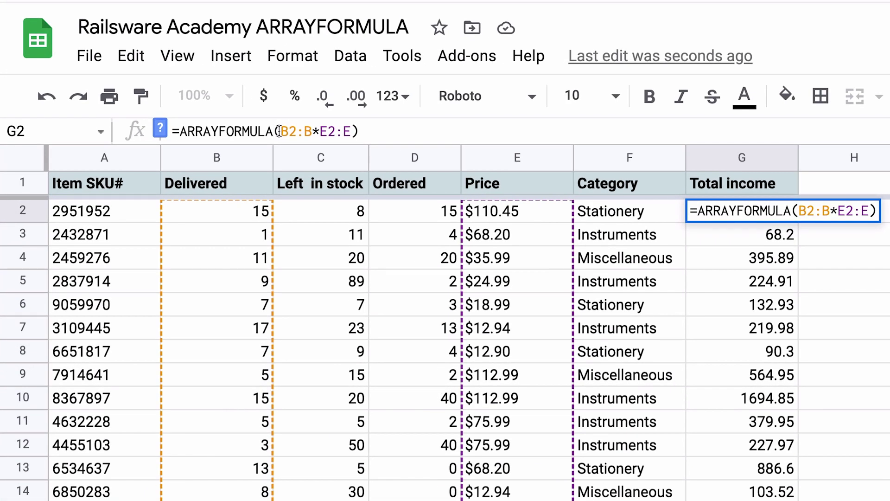
left_click(279, 132)
type("IF(LEN")
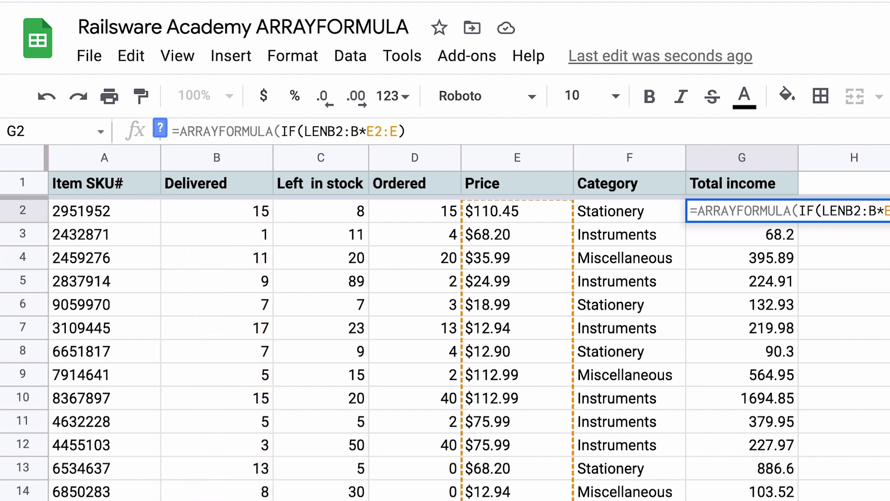
type("(")
type("B2:B)=")
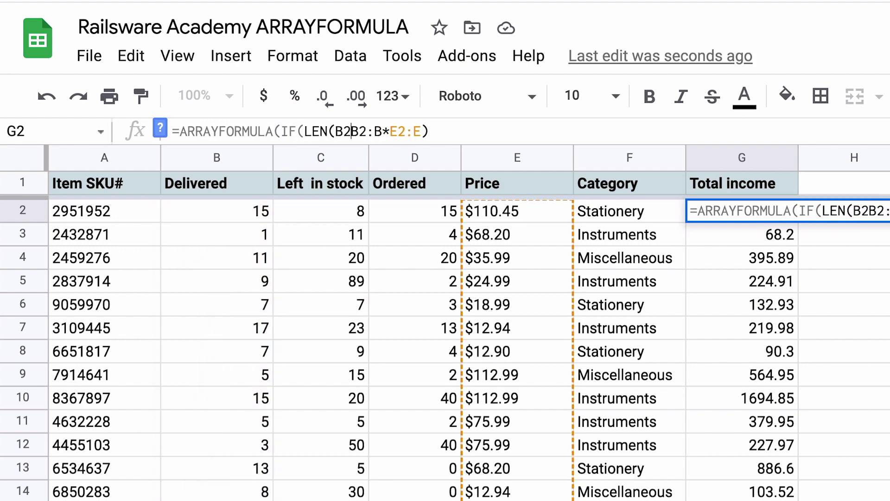
type("0,")
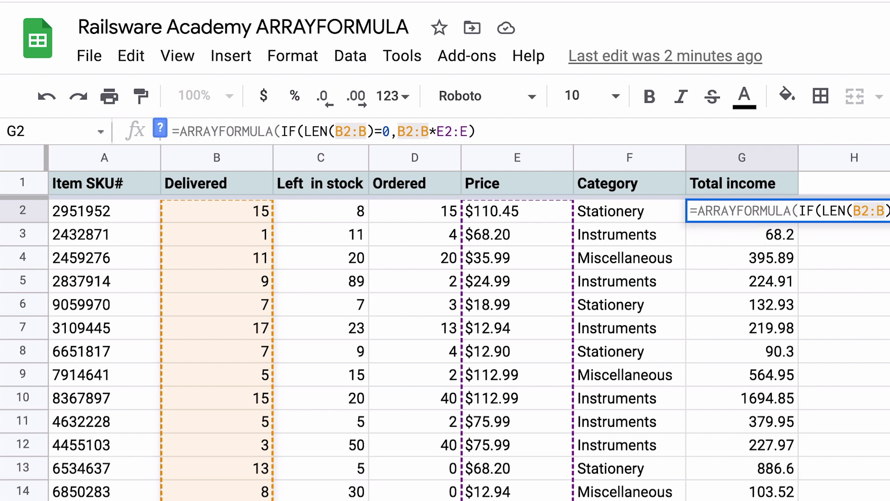
type(",")
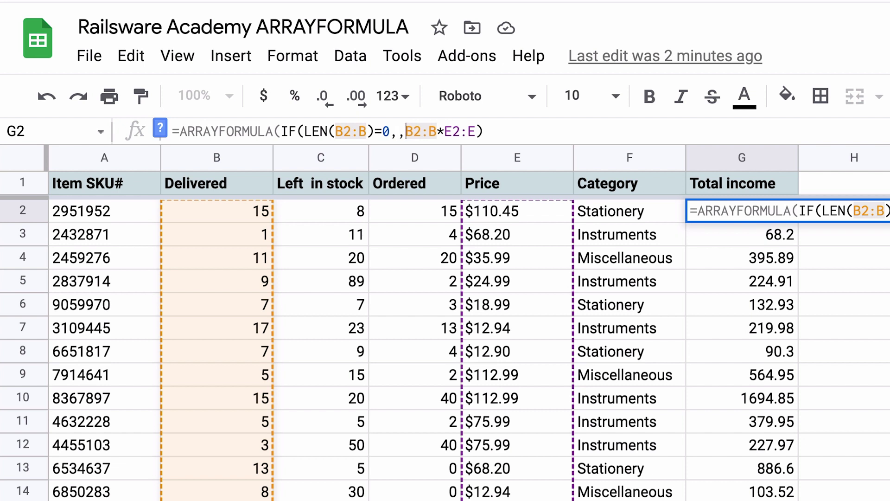
left_click_drag(407, 128, 475, 131)
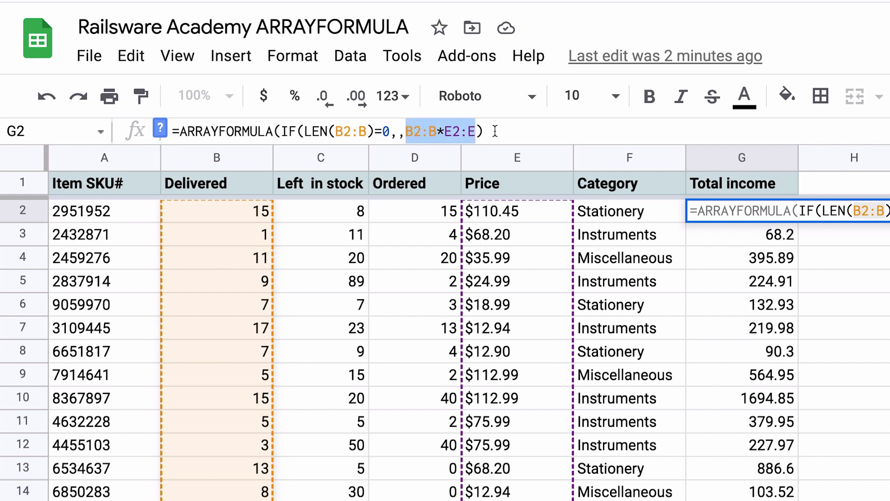
left_click(495, 131)
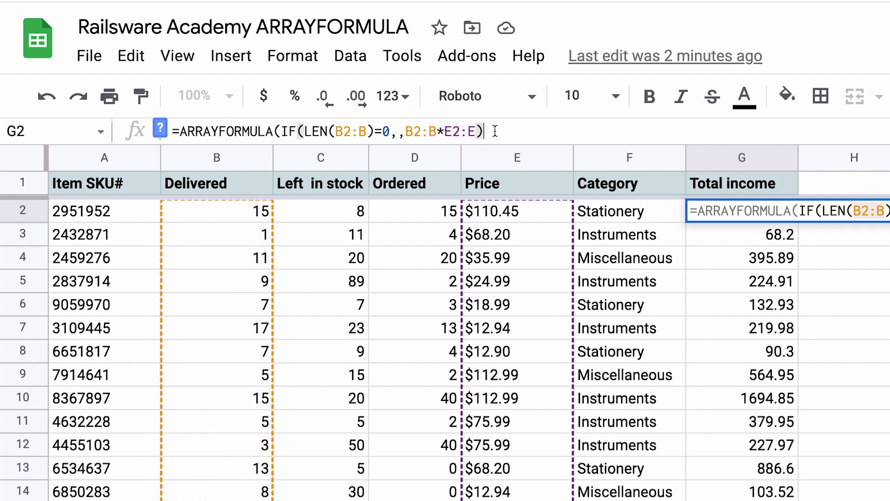
type(")")
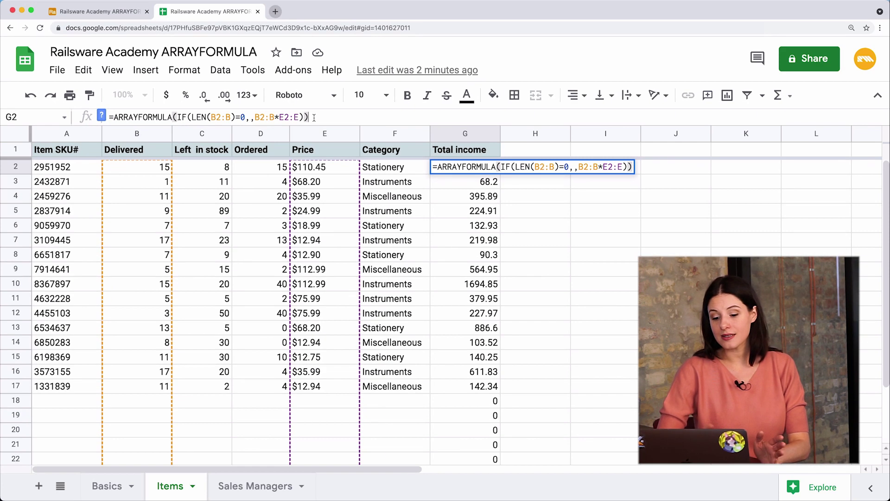
Commit the IF-wrapped formula and confirm G18:G21 are blank, then review Left in stock values
key("Return")
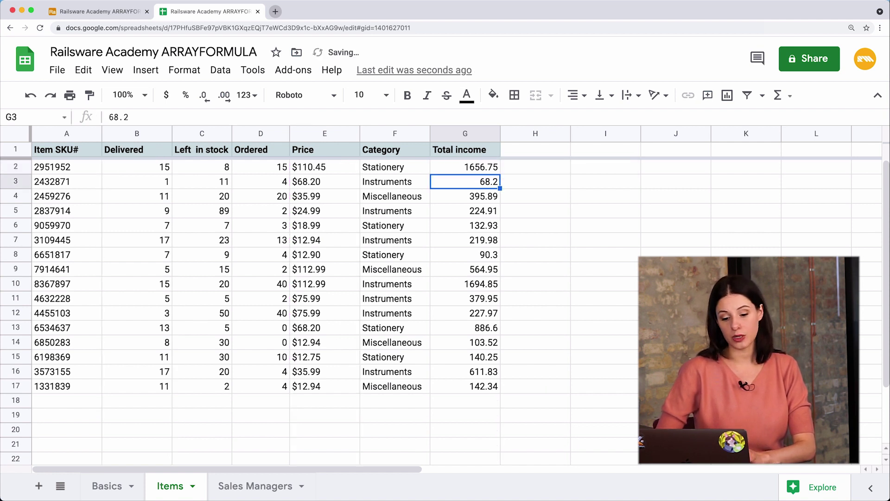
left_click_drag(440, 404, 438, 449)
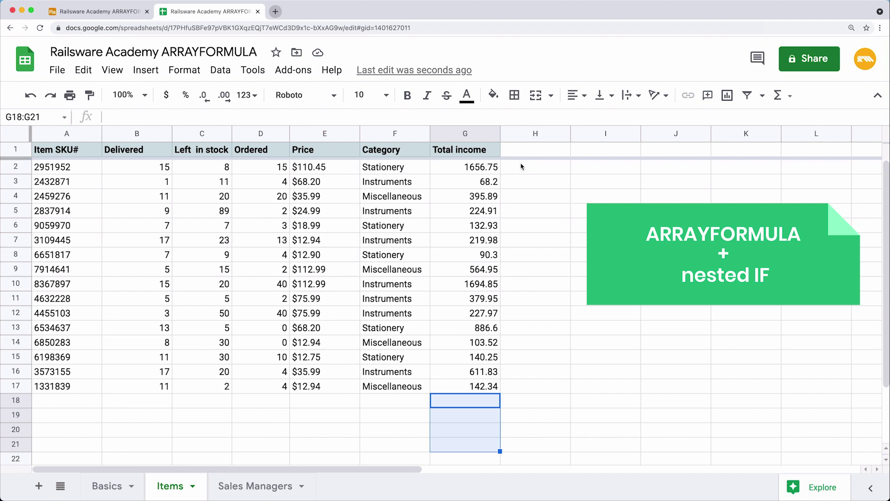
left_click(521, 167)
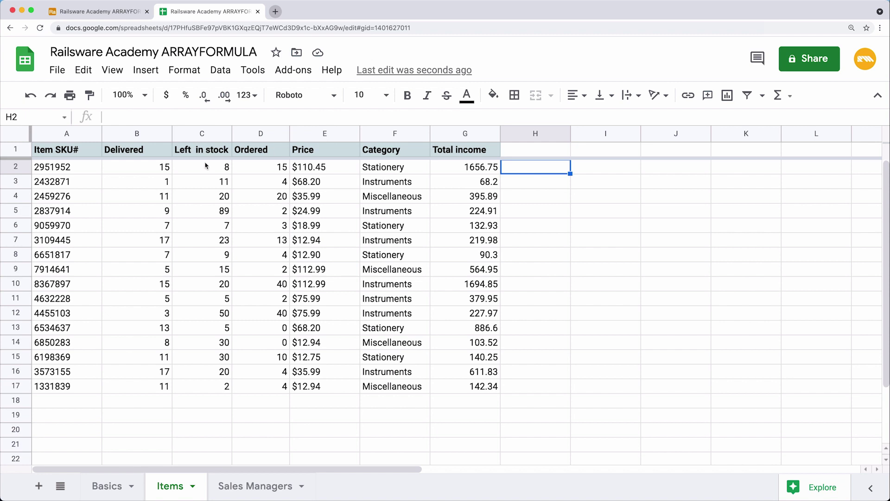
left_click_drag(198, 168, 189, 394)
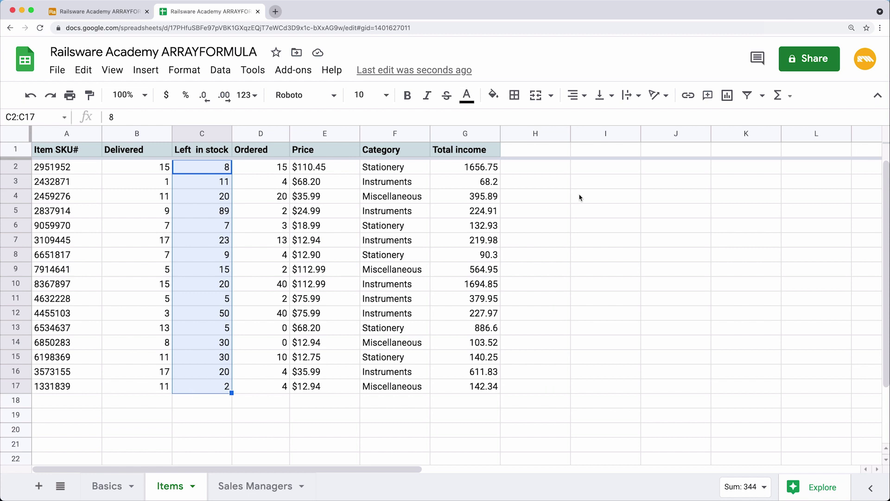
Add an Order more? header in H1, formatted like the Total income header
left_click(535, 151)
type("Order more?")
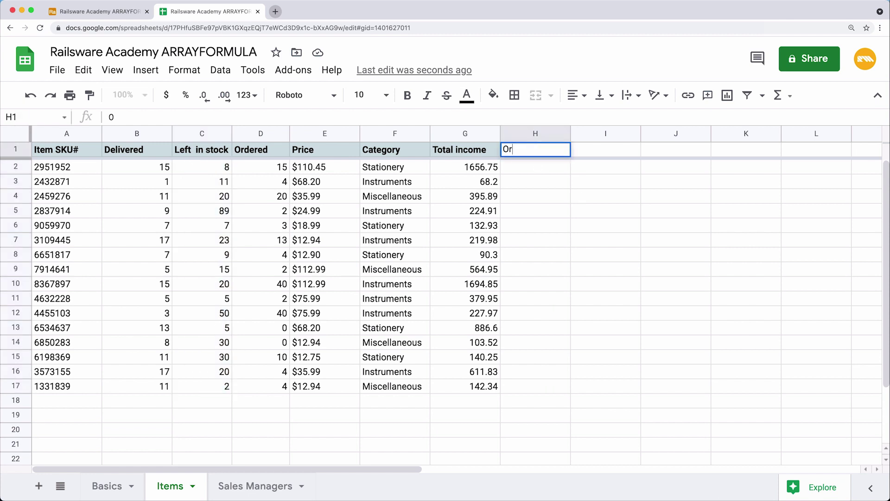
left_click(463, 150)
left_click(89, 96)
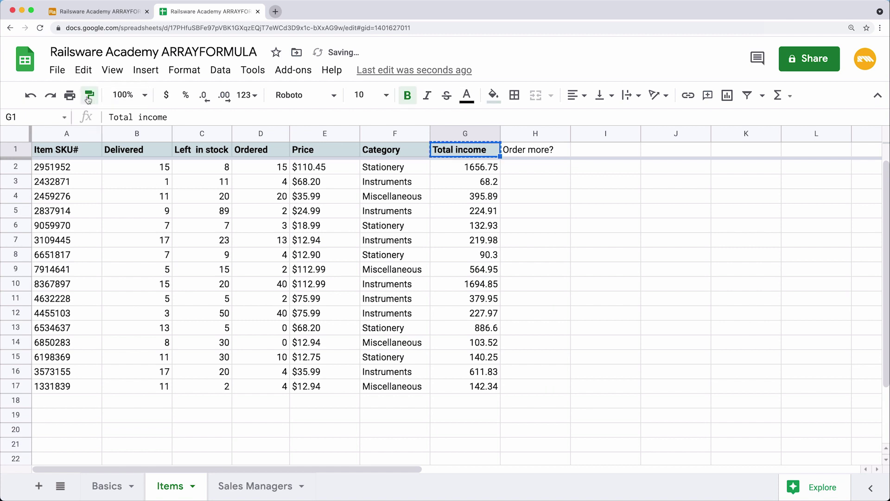
left_click(533, 149)
Try sample entries order and no in H2:H3, then clear them
left_click(514, 167)
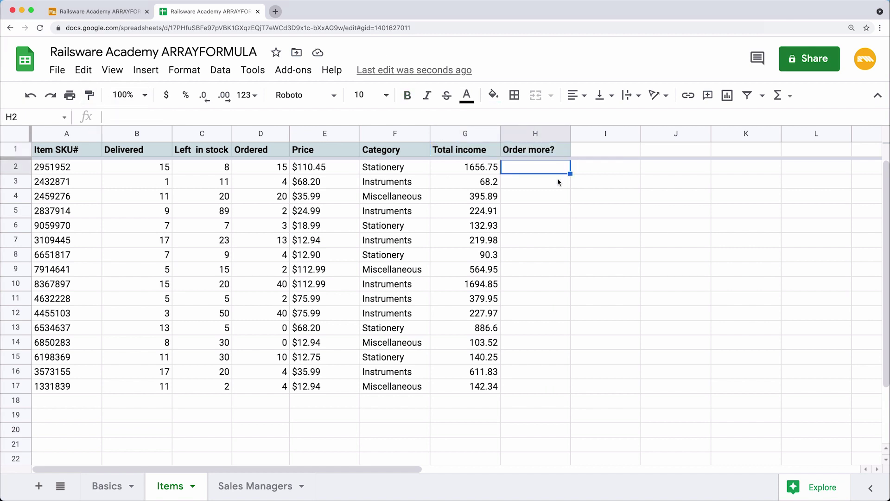
type("order")
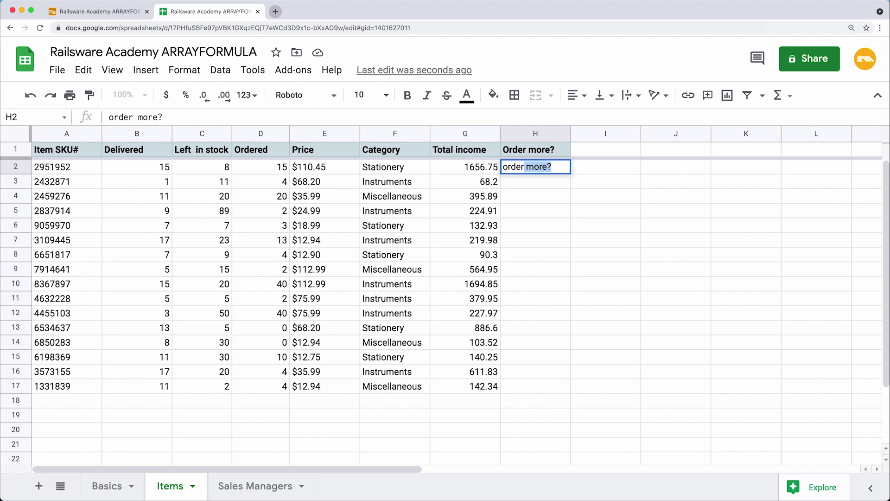
key("BackSpace")
key("Return")
type("n")
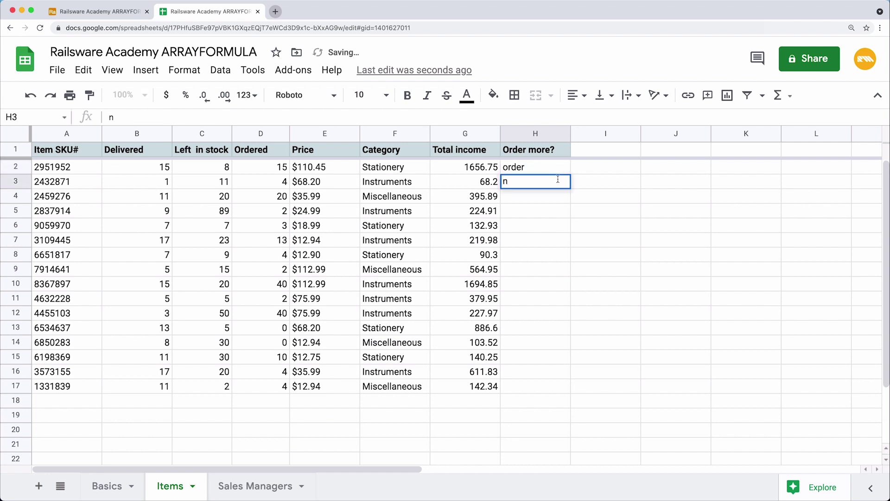
type("o")
left_click(213, 186)
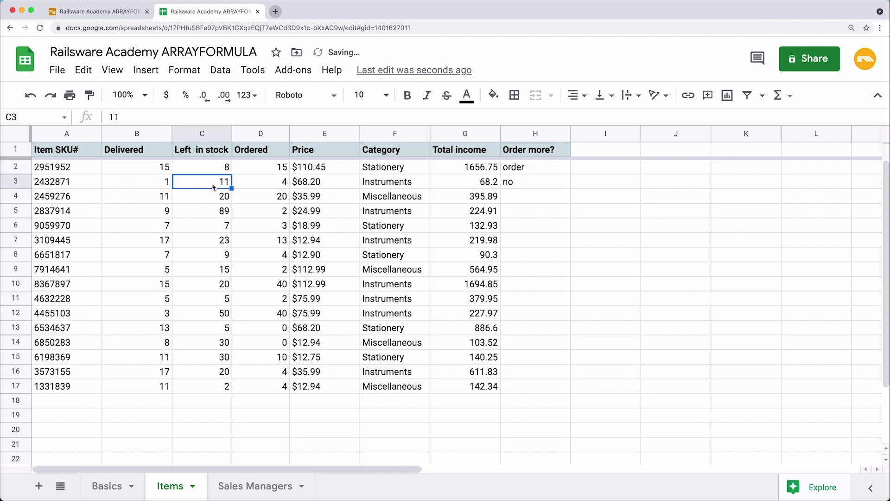
left_click_drag(545, 173, 543, 183)
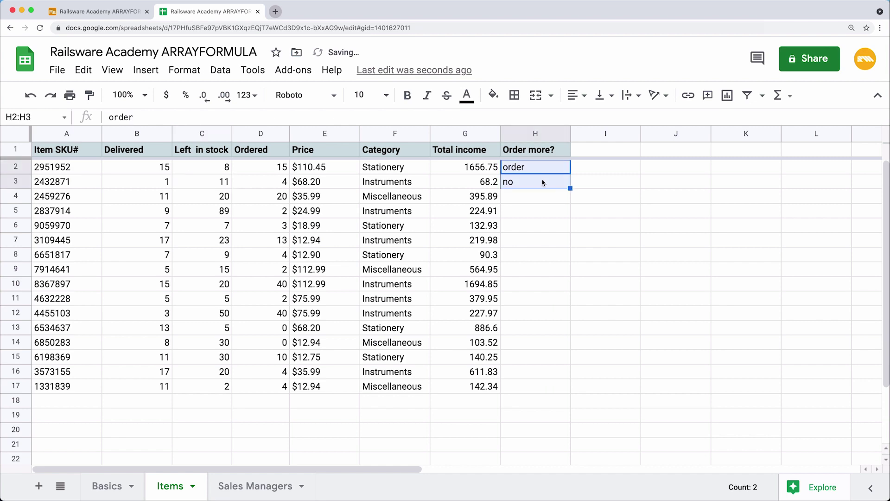
key("Delete")
key("Up")
key("Down")
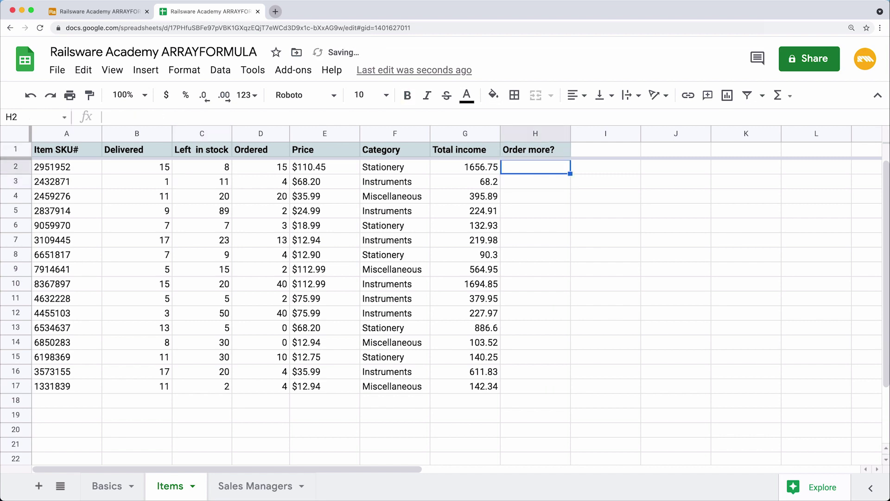
Enter =IF(C2<10,"order","no") in H2, showing order for C2's stock of 8
type("=")
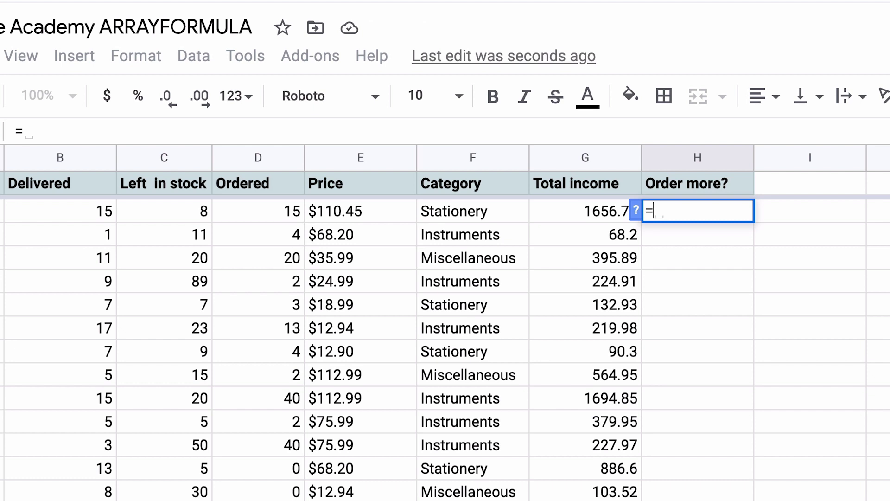
type("IF(C2<1")
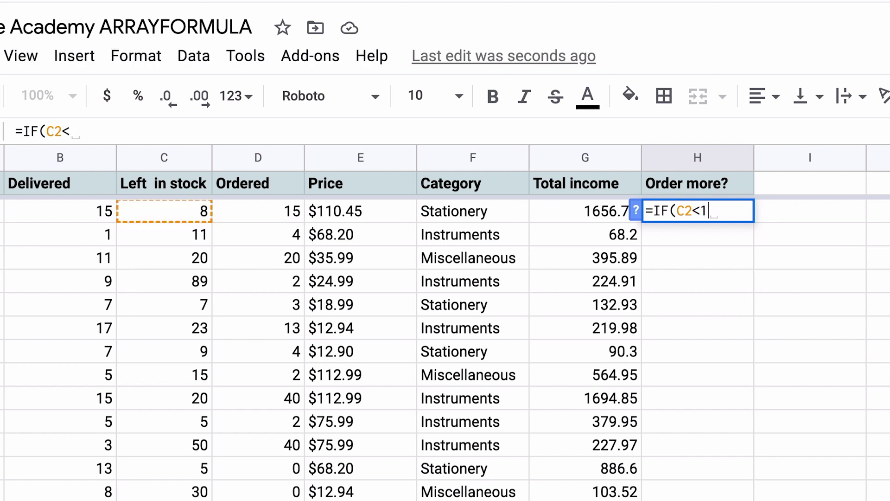
type("0,")
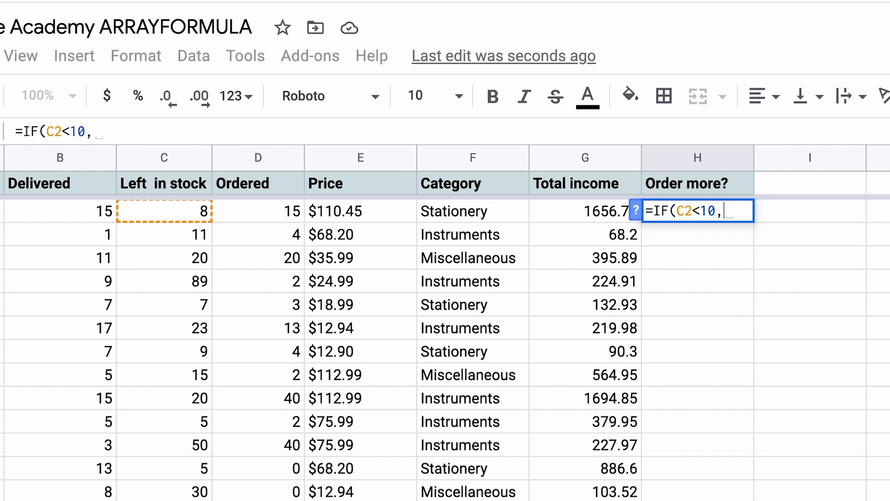
type("\"order")
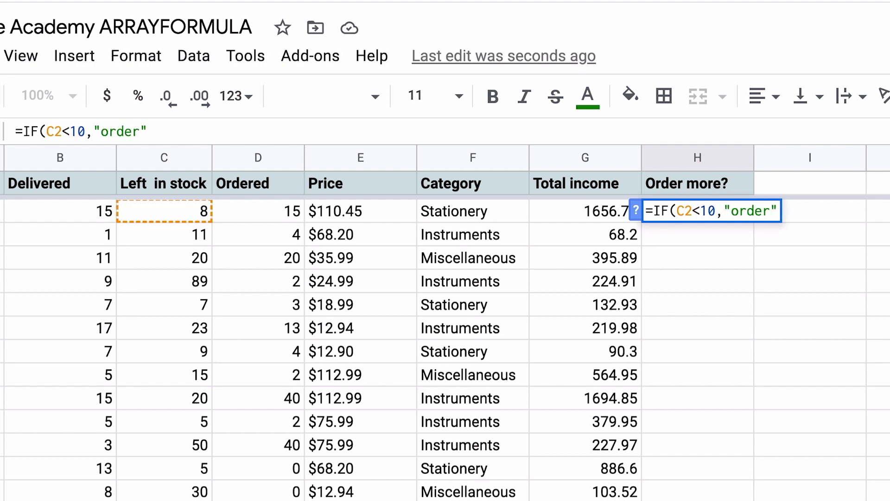
type("\",")
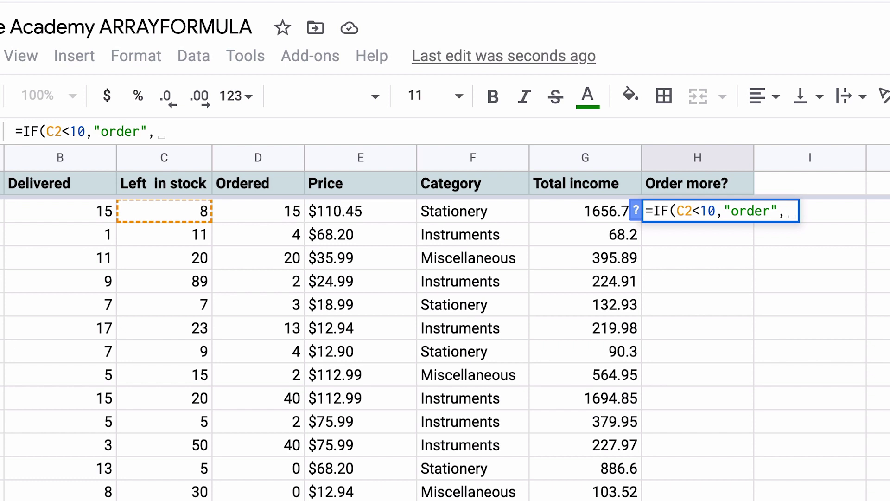
key("BackSpace")
type("\"no\")")
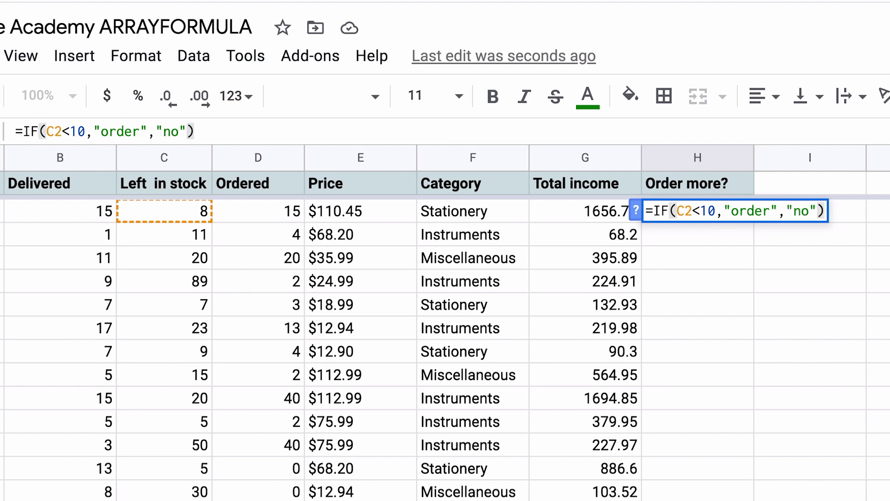
key("Return")
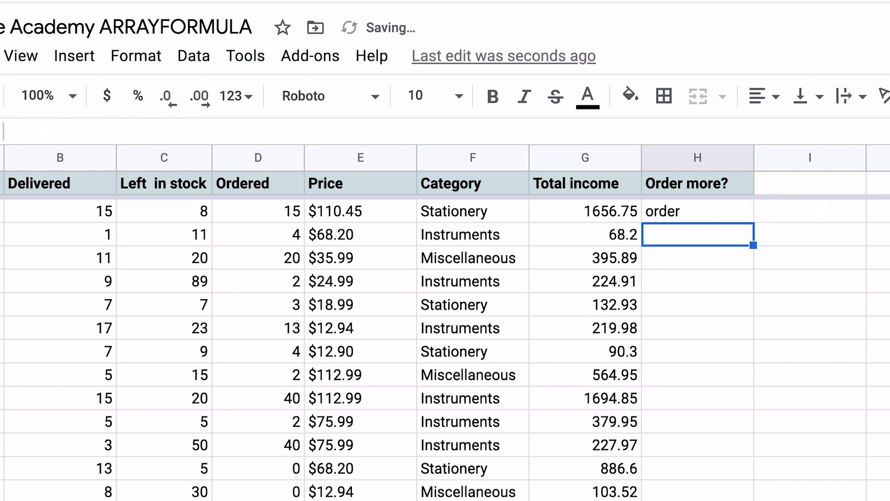
left_click(724, 212)
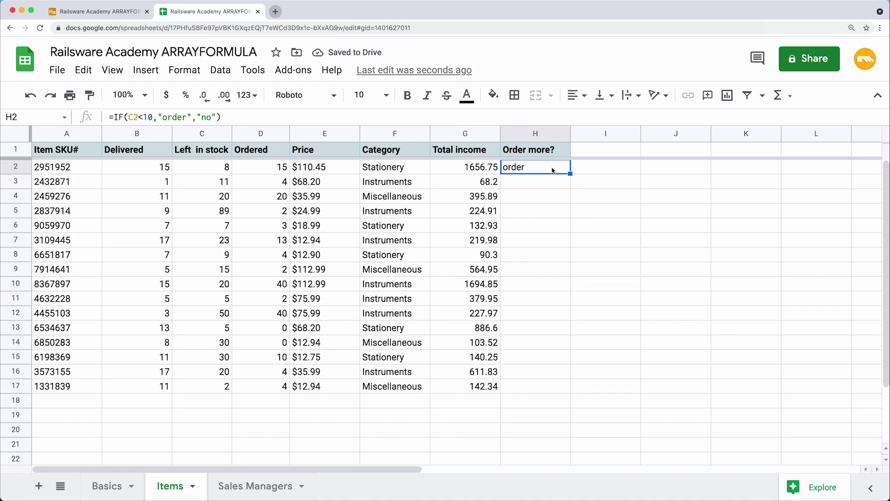
left_click(200, 172)
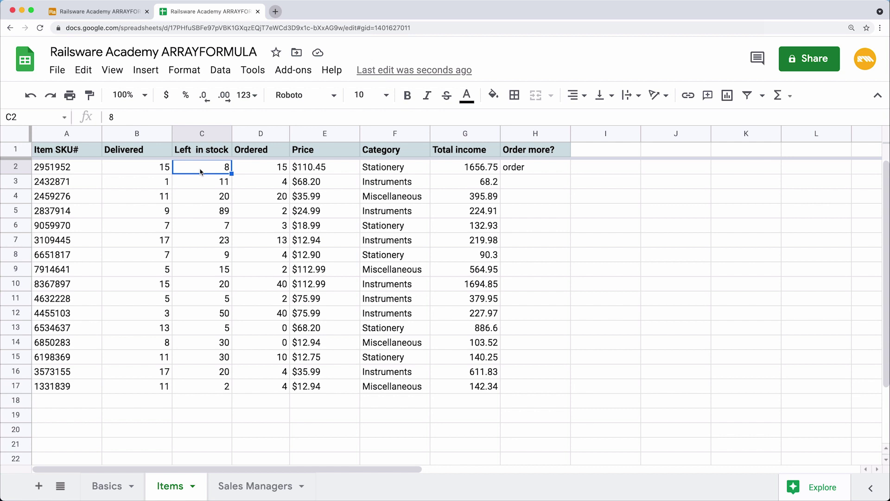
left_click(542, 171)
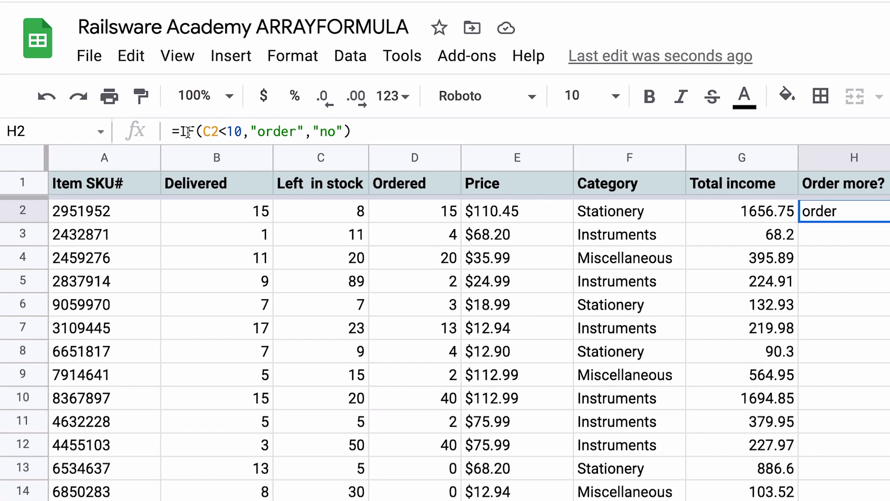
Wrap H2's existing IF formula inside ARRAYFORMULA( ... )
left_click(114, 116)
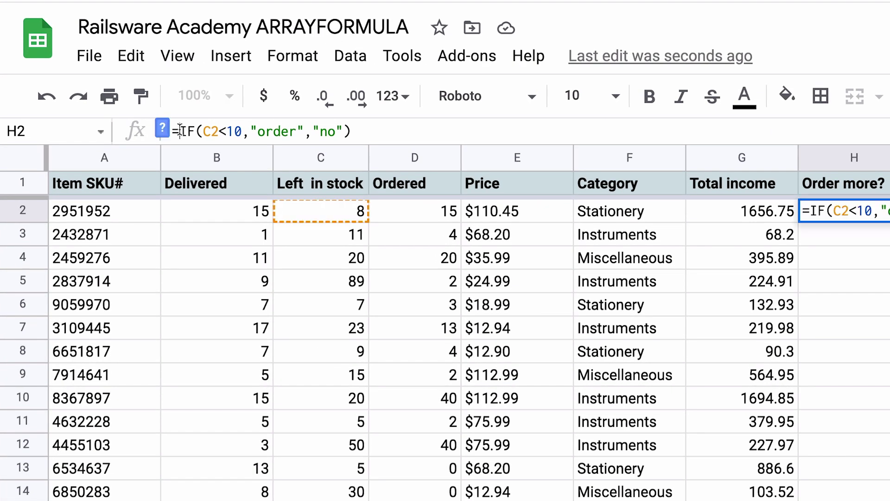
type("ARRAYFOR")
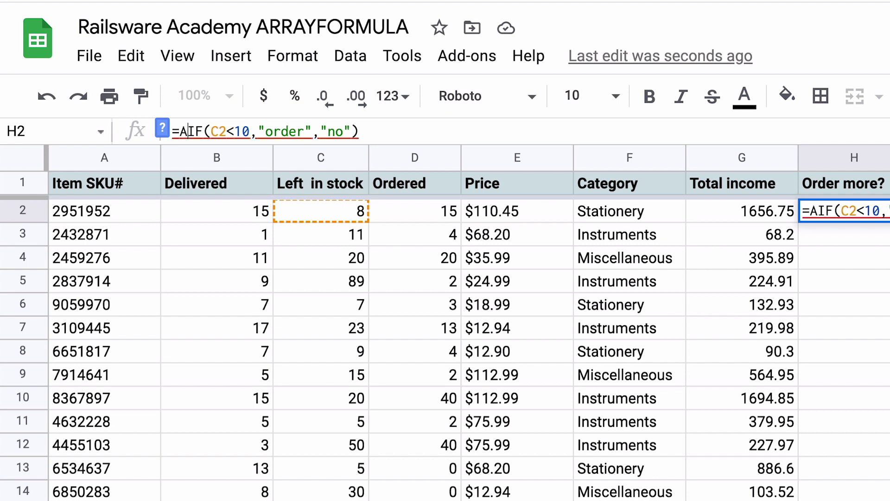
type("MULA(")
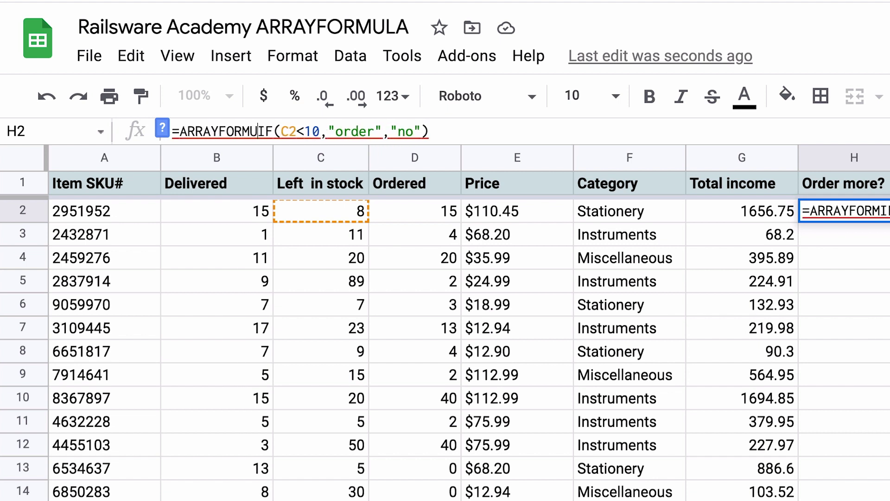
key("End")
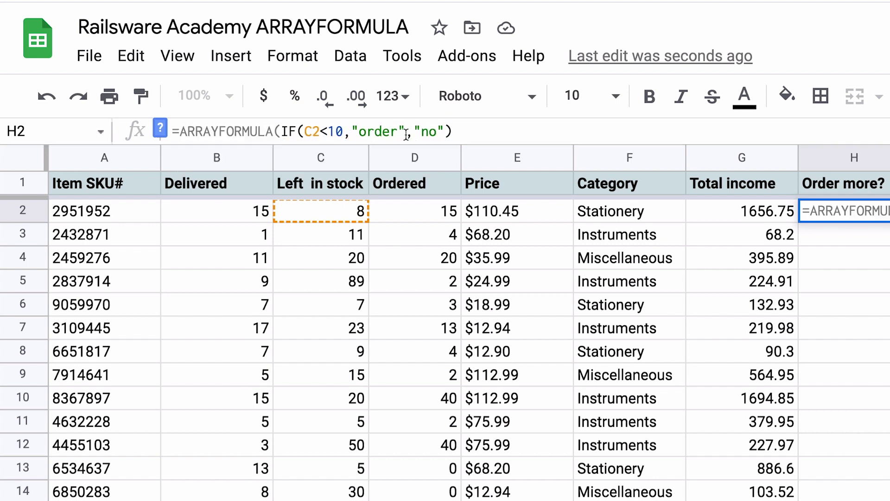
type(")")
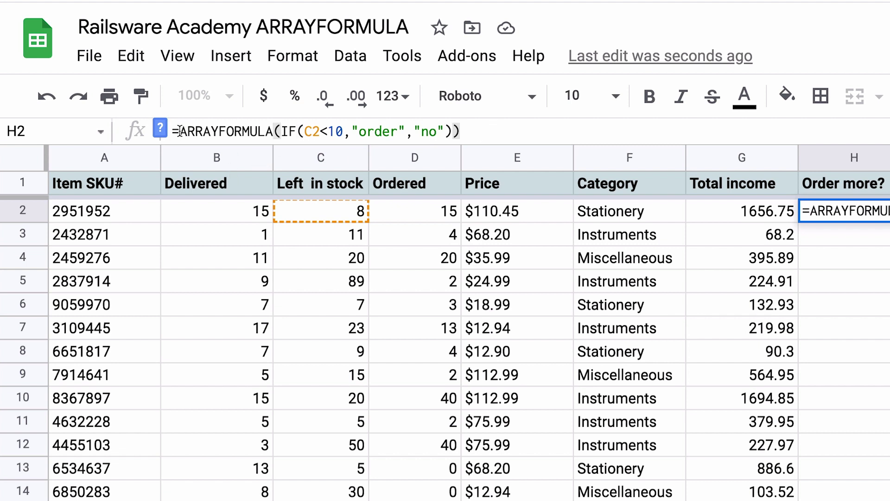
left_click_drag(179, 132, 274, 131)
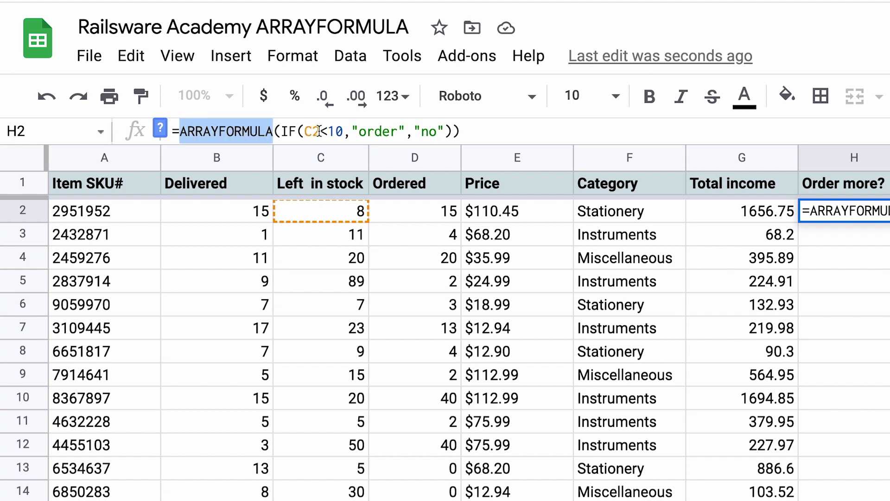
left_click_drag(450, 132, 461, 131)
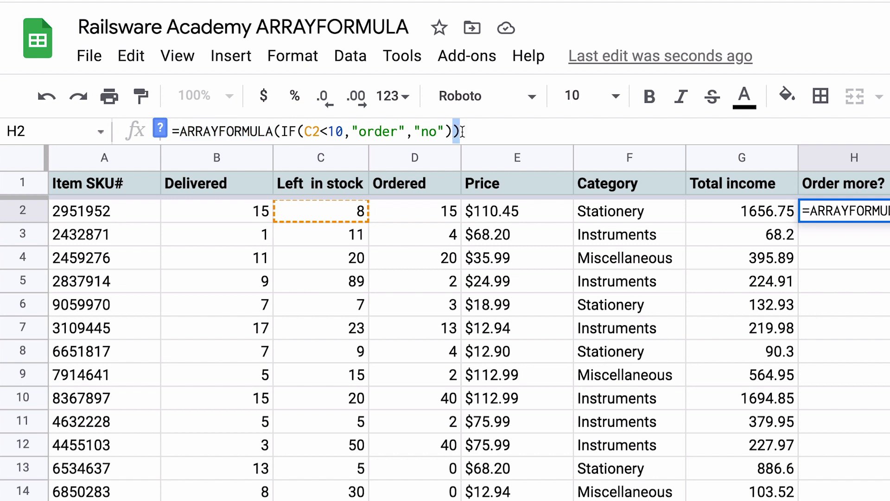
Change C2 to C2:C, add the IF(LEN(C2:C)=0,, blank-row guard, and commit the formula
left_click(319, 131)
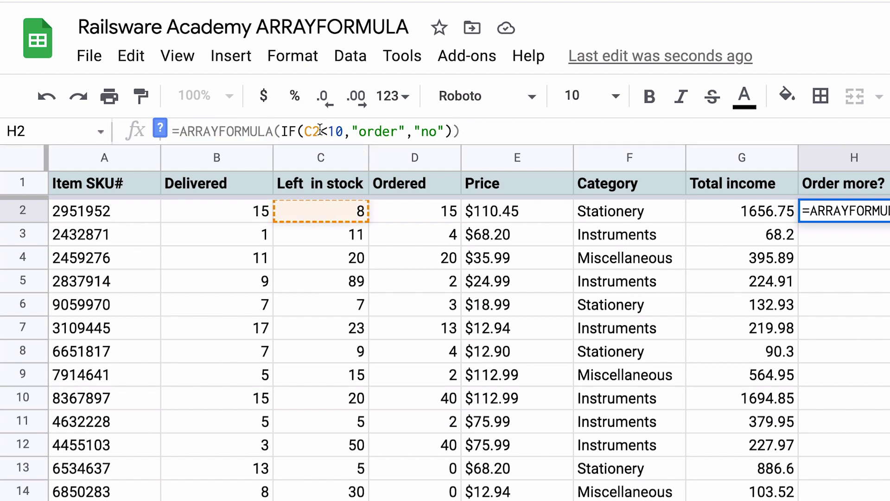
type(":C")
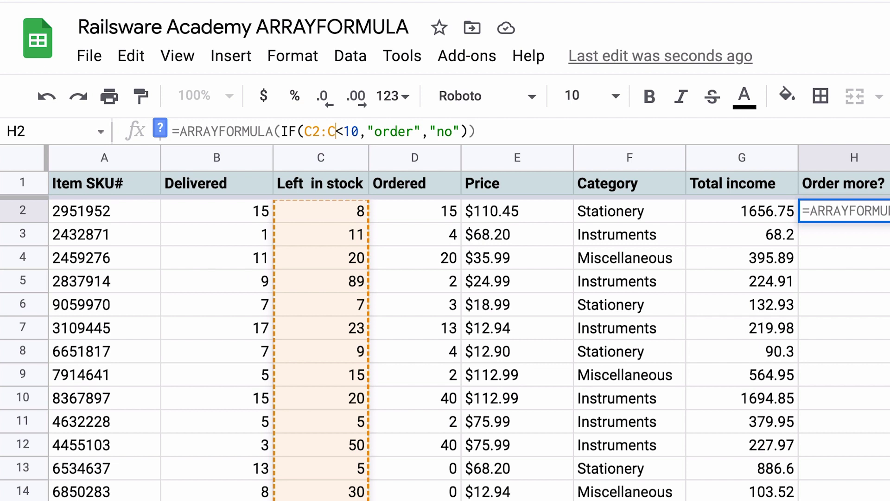
left_click(280, 131)
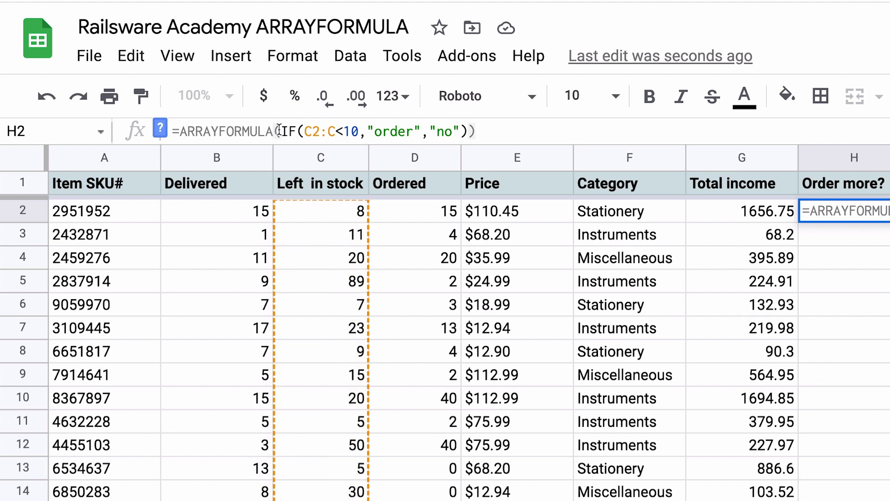
type("IF(")
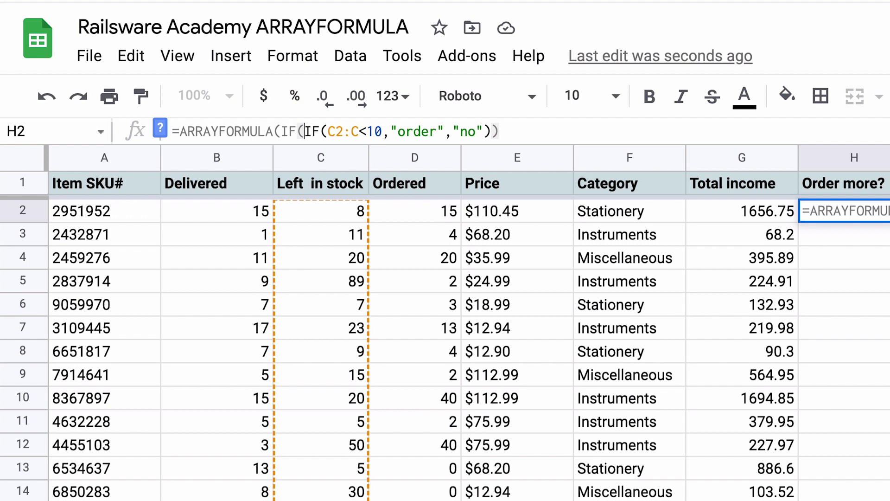
type("LEN(")
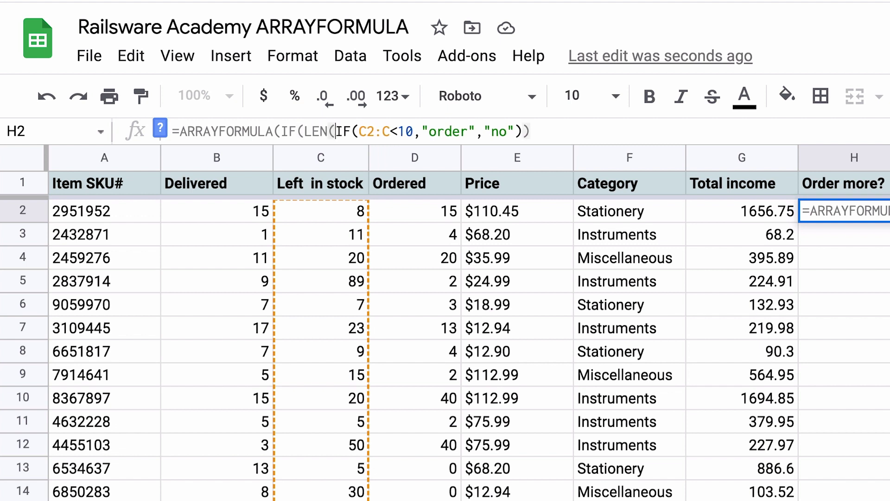
type("C2:C")
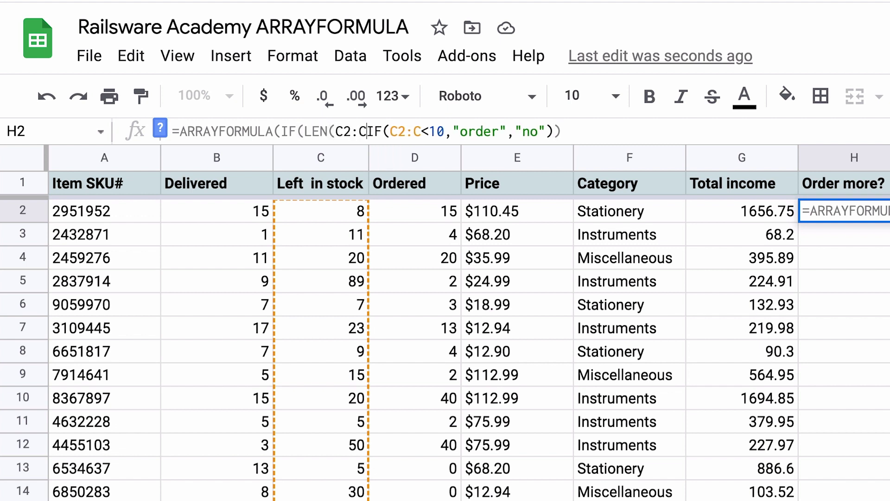
type(")=0")
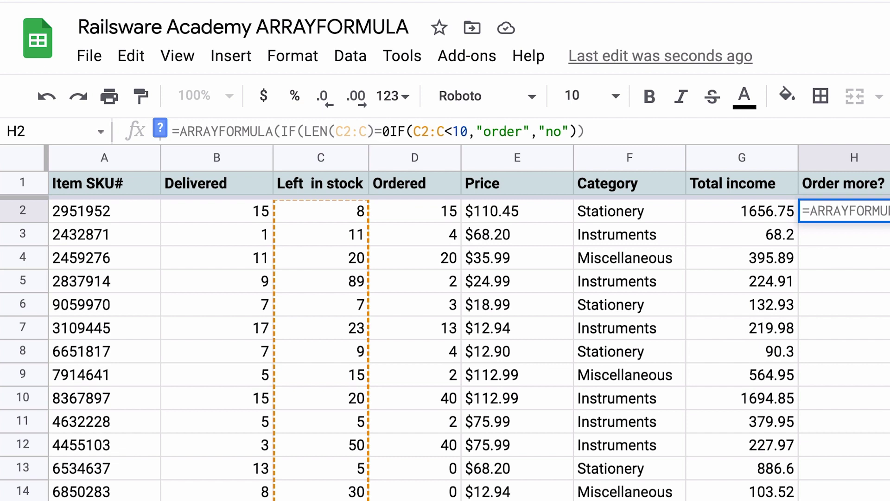
type(",,")
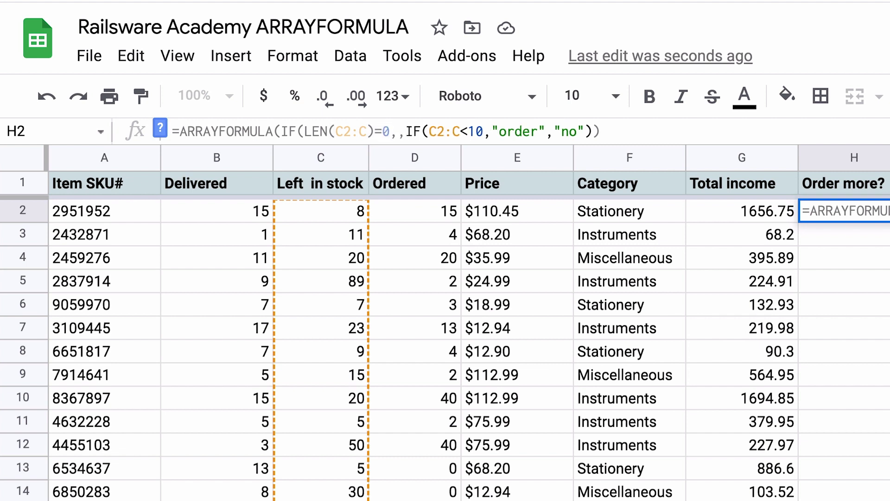
left_click_drag(406, 131, 591, 132)
left_click(614, 133)
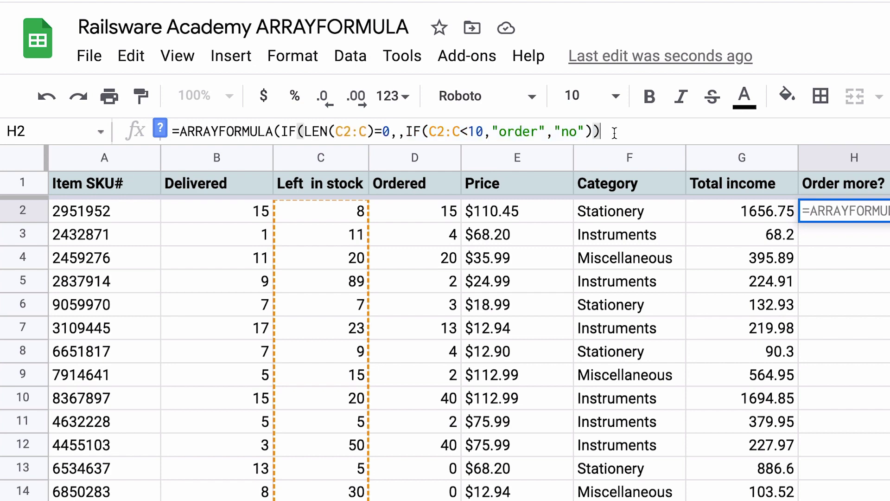
key("Return")
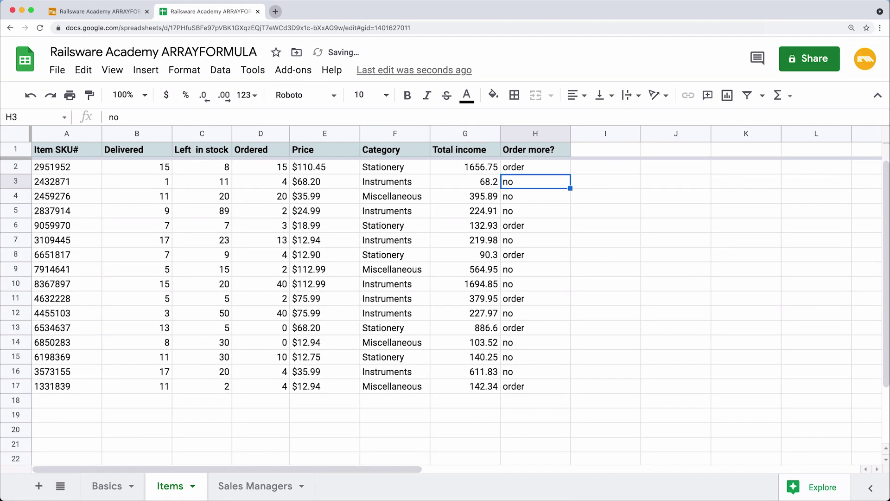
left_click(542, 171)
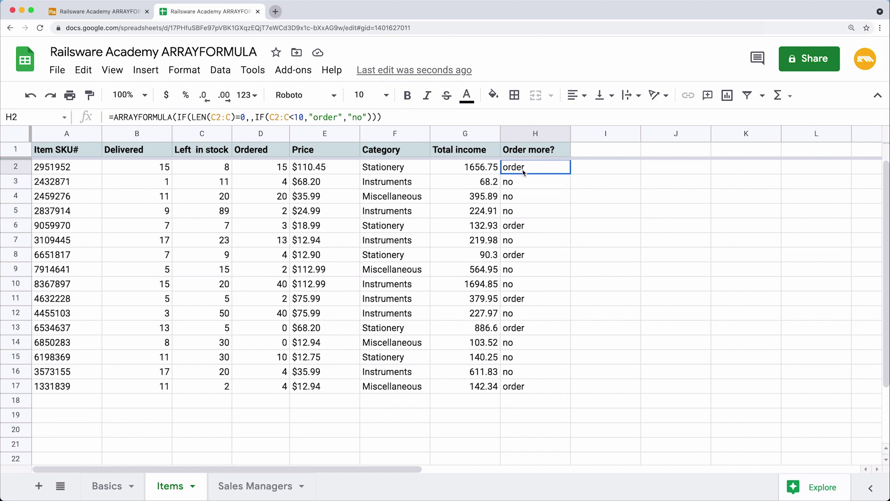
left_click_drag(524, 170, 527, 397)
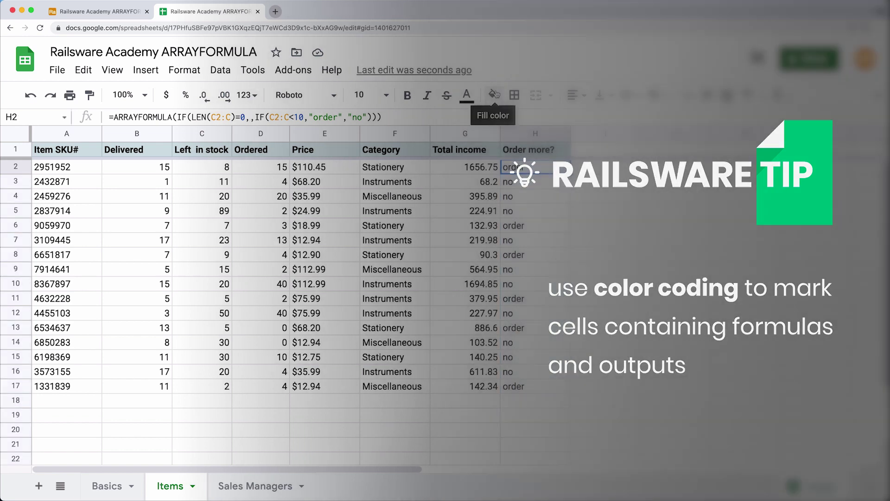
Fill H2 light yellow and the output range H3:H25 a paler yellow
left_click(493, 94)
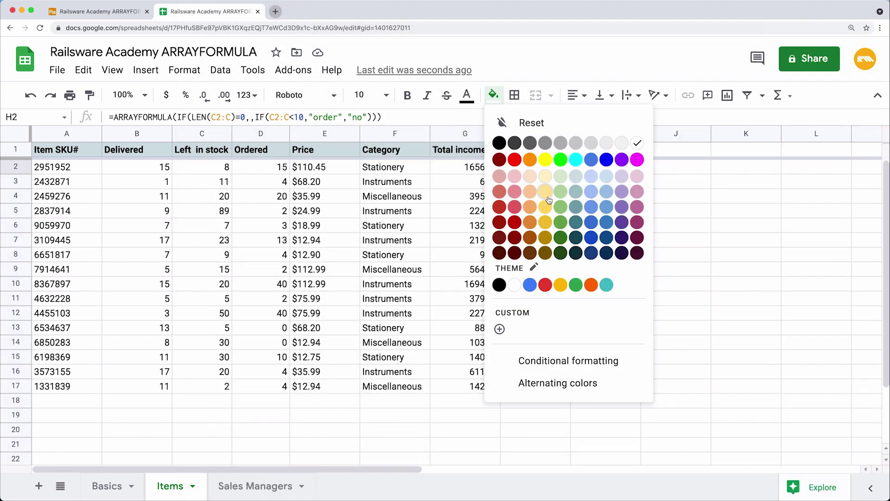
left_click(548, 198)
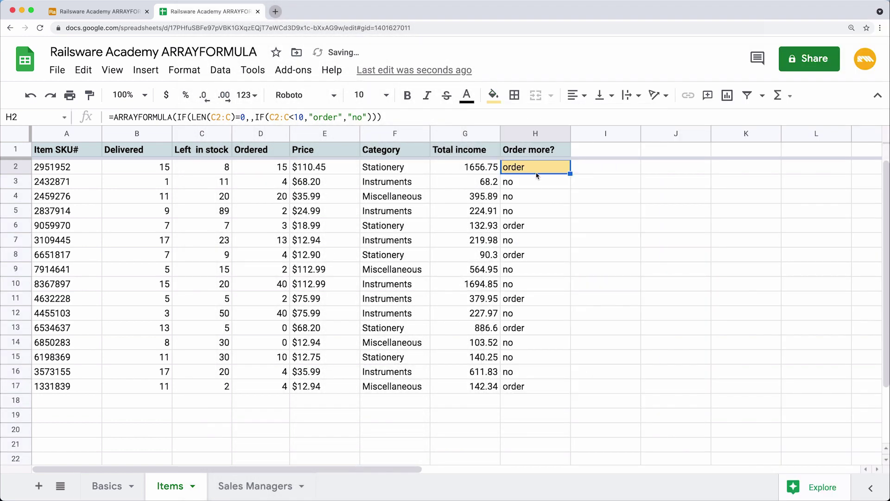
left_click(536, 182)
key("ctrl+shift+Down")
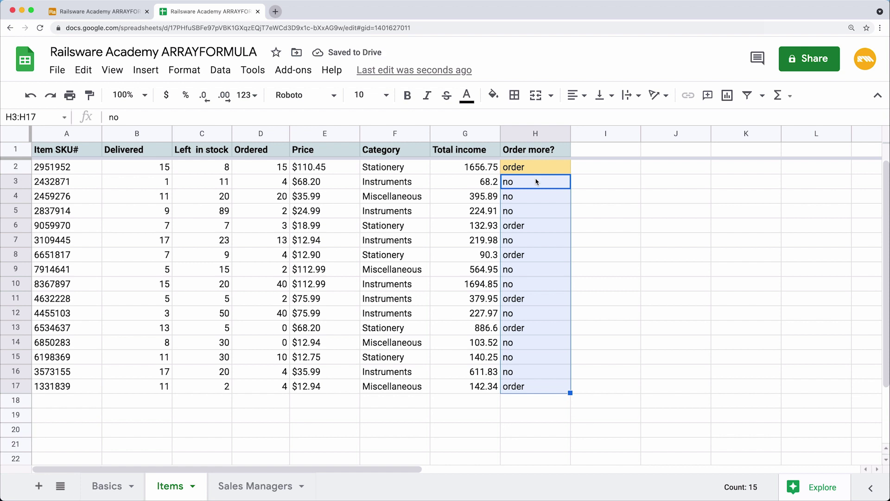
key("ctrl+shift+Down")
left_click(493, 95)
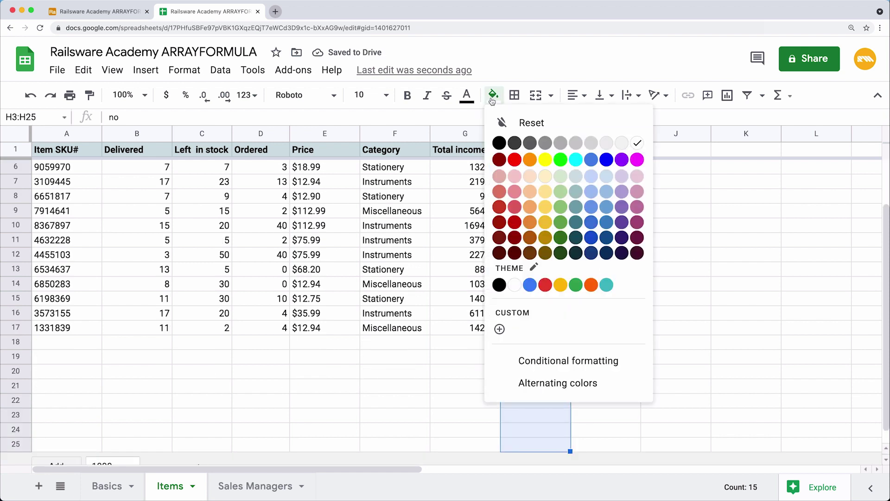
left_click(547, 181)
scroll(547, 260, "up", 1)
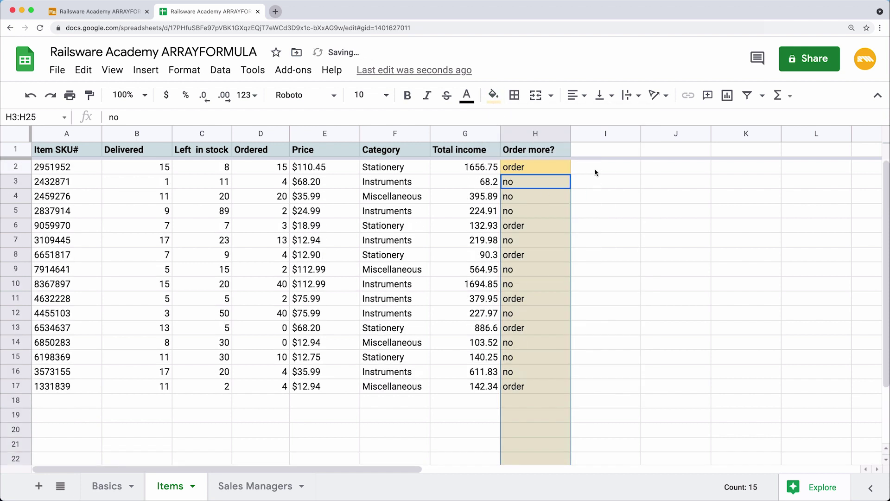
left_click(594, 172)
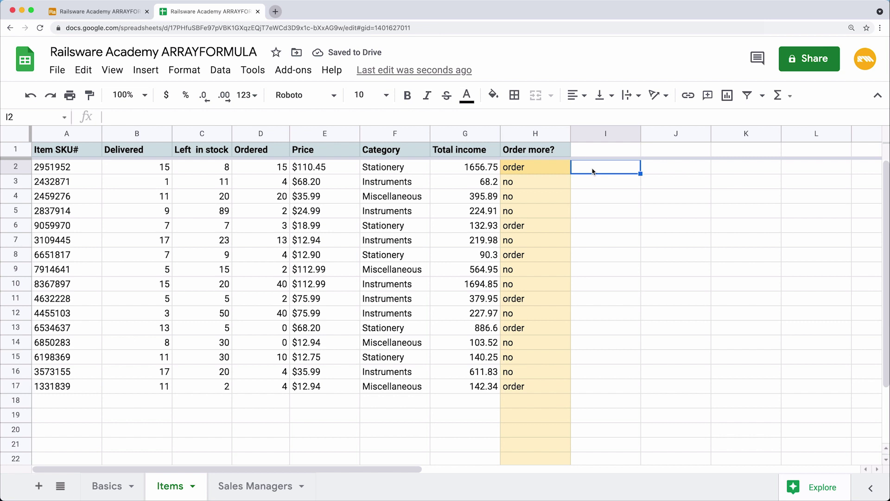
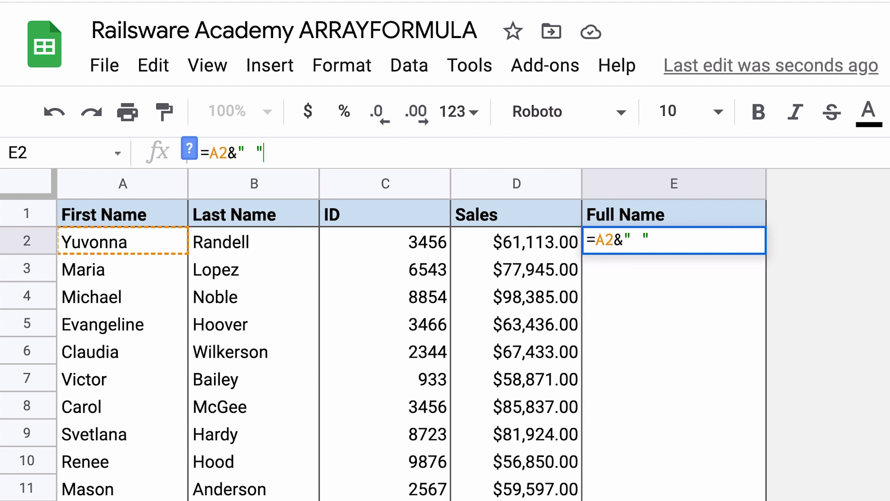
Complete E2's formula as =A2&" "&B2 to show the full name
type("&B2")
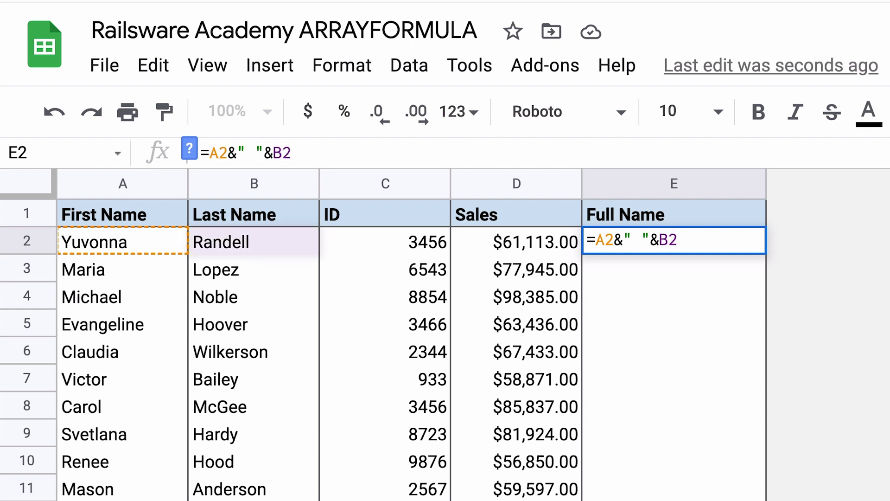
key("Return")
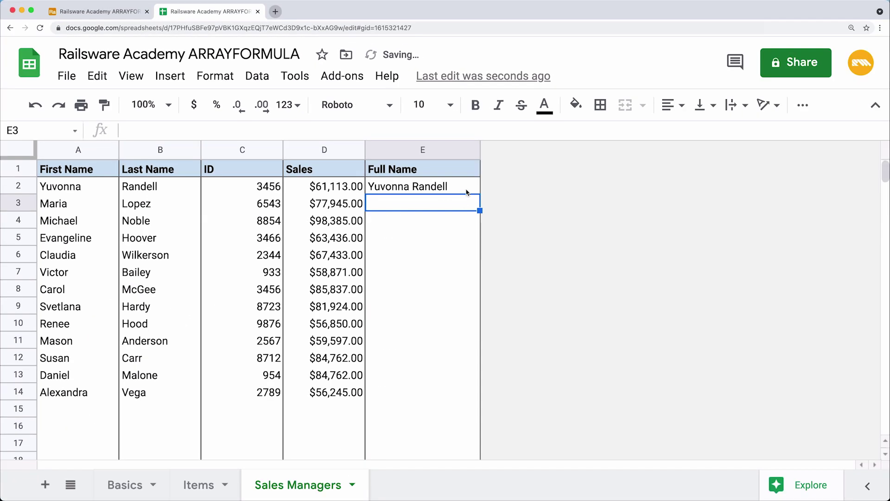
left_click(743, 249)
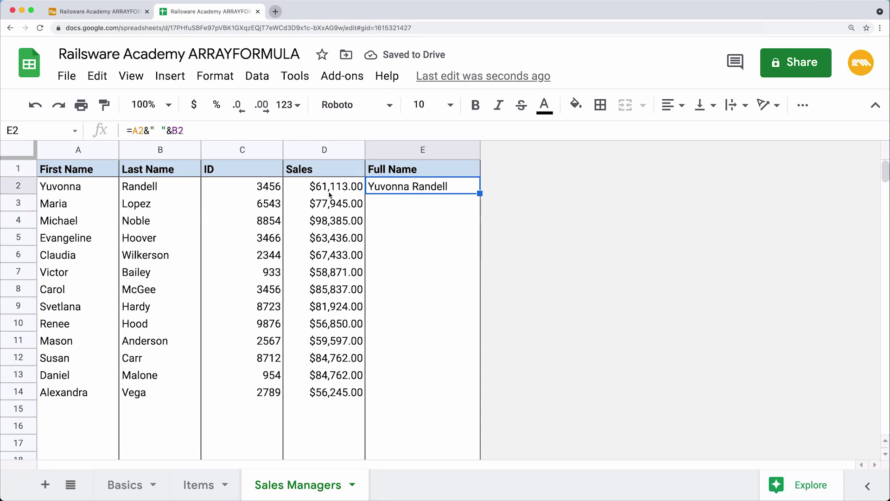
Highlight the first names A2:A14 and last names B2:B14, then reopen E2's formula for editing
left_click_drag(69, 188, 66, 391)
left_click_drag(145, 187, 131, 400)
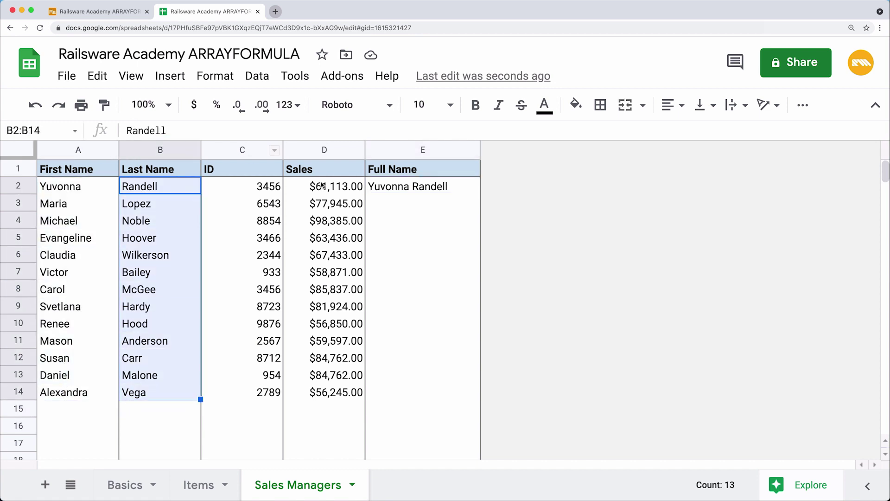
left_click(411, 186)
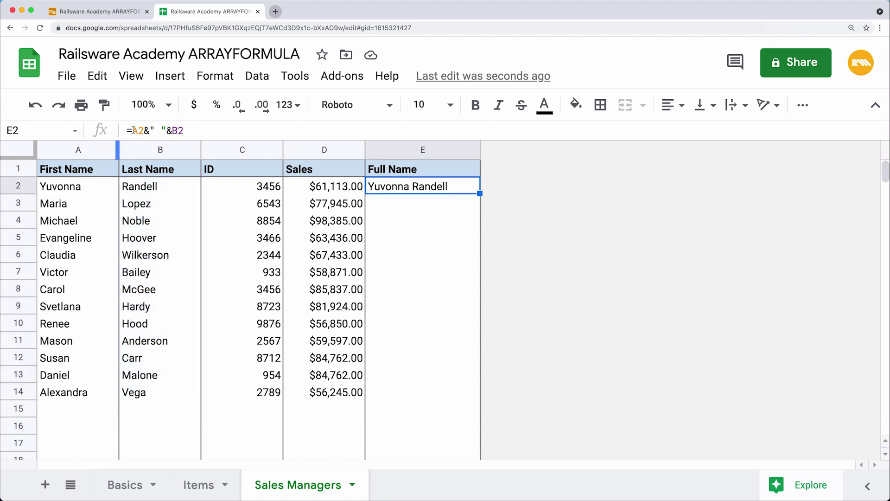
left_click(134, 131)
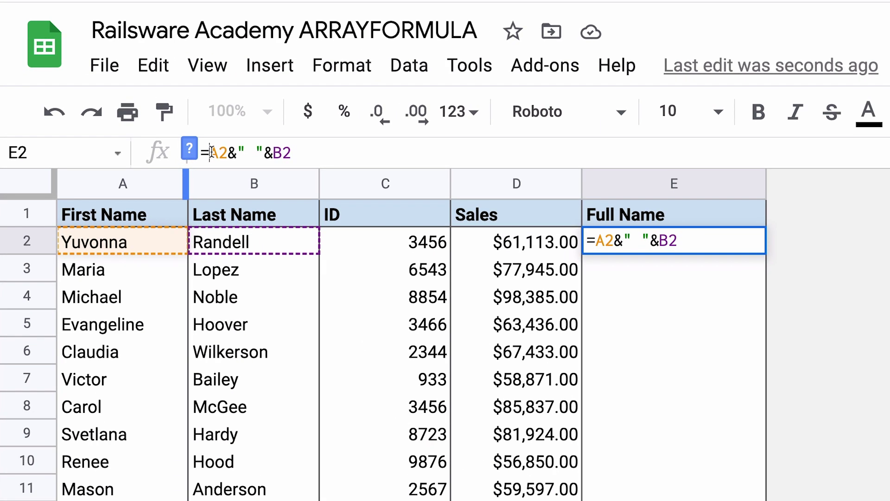
Rewrite E2 as =ARRAYFORMULA(A2:A14&" "&B2:B14) and check the full names filled down E2:E14
type("(")
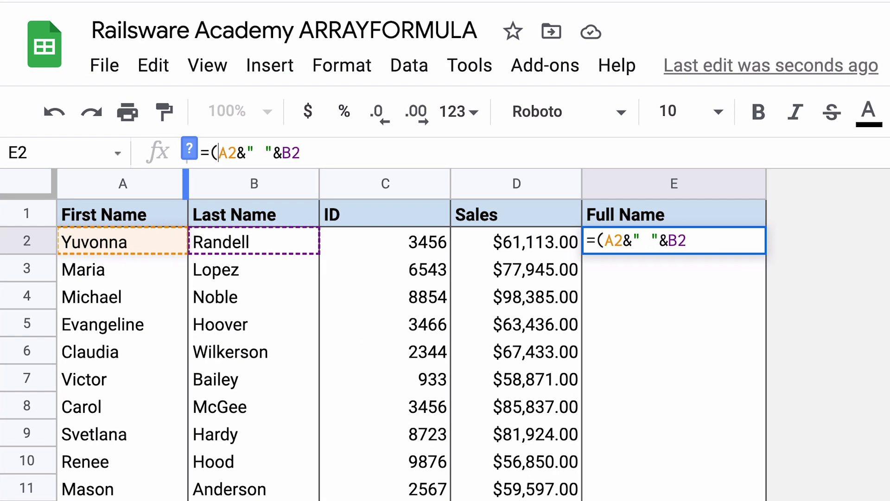
left_click(319, 158)
type(")")
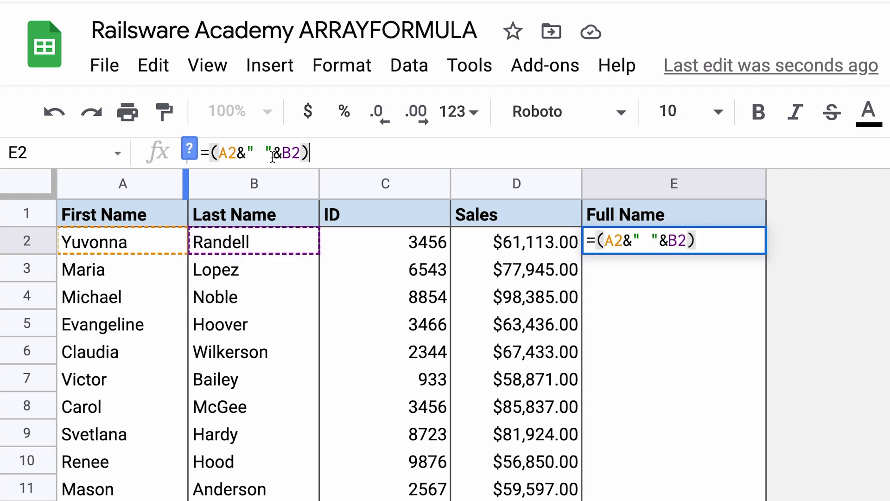
left_click(210, 152)
type("ARRAYFORMU")
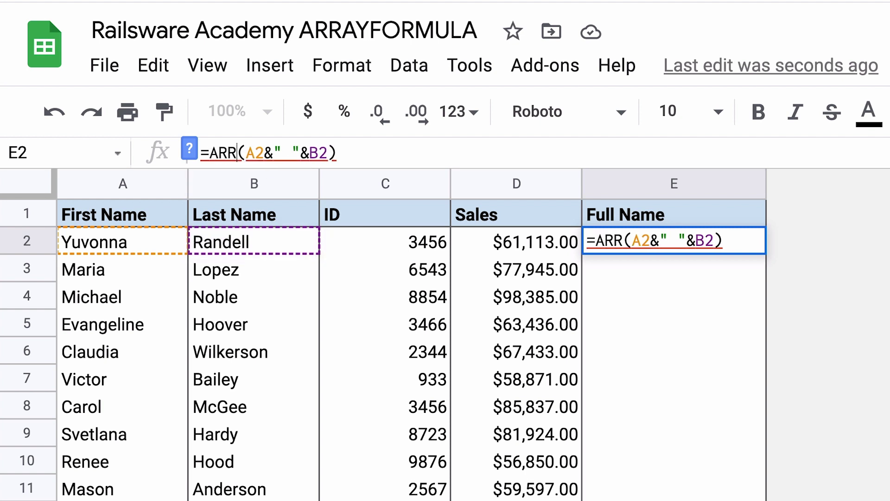
type("LA")
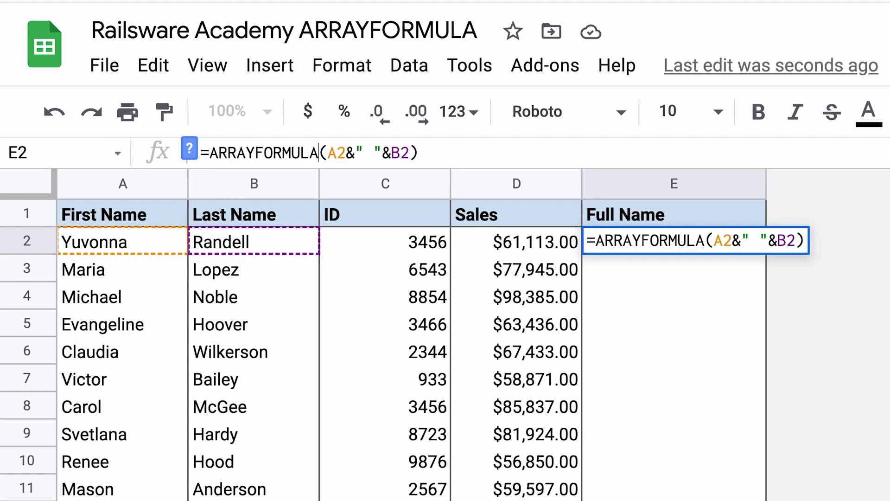
left_click(343, 155)
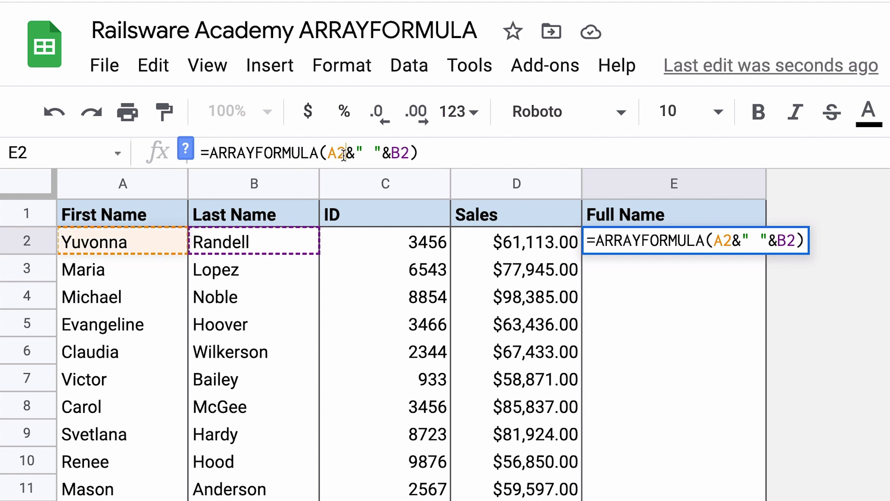
type(":A14")
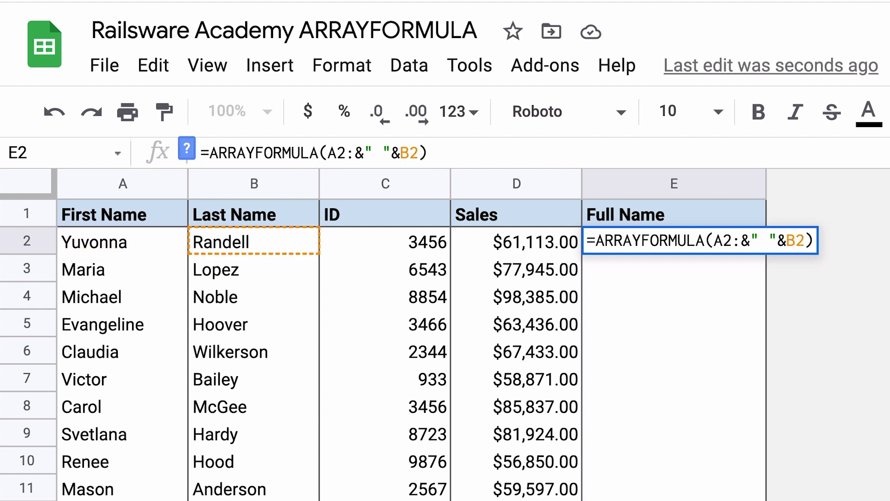
left_click(446, 153)
type(":B")
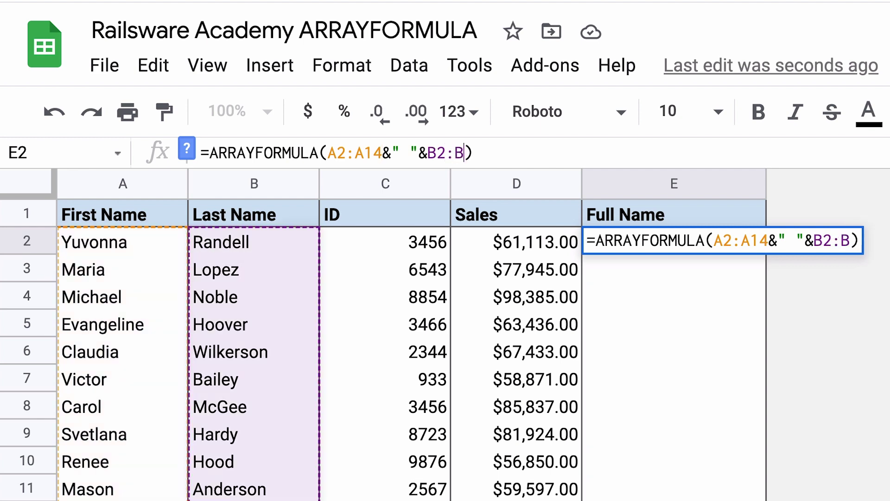
type("14")
key("Return")
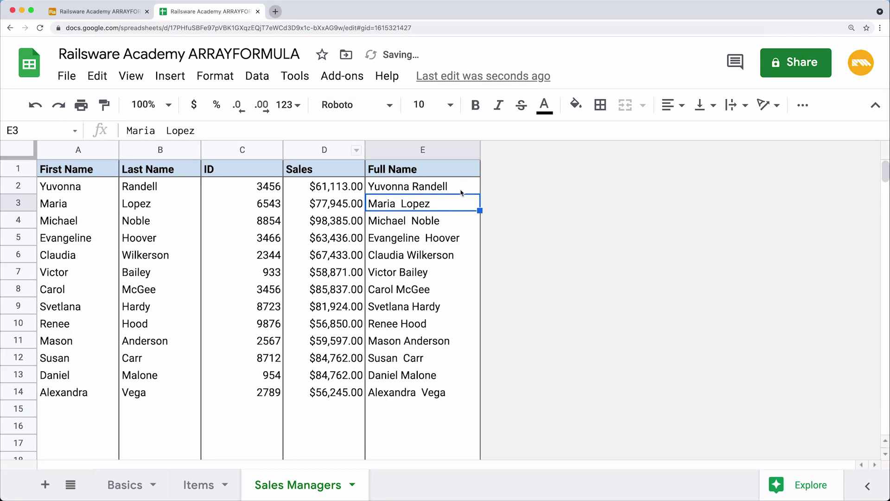
left_click_drag(577, 215, 576, 470)
Switch to the Items sheet and select the first item's category in F2
left_click(471, 416)
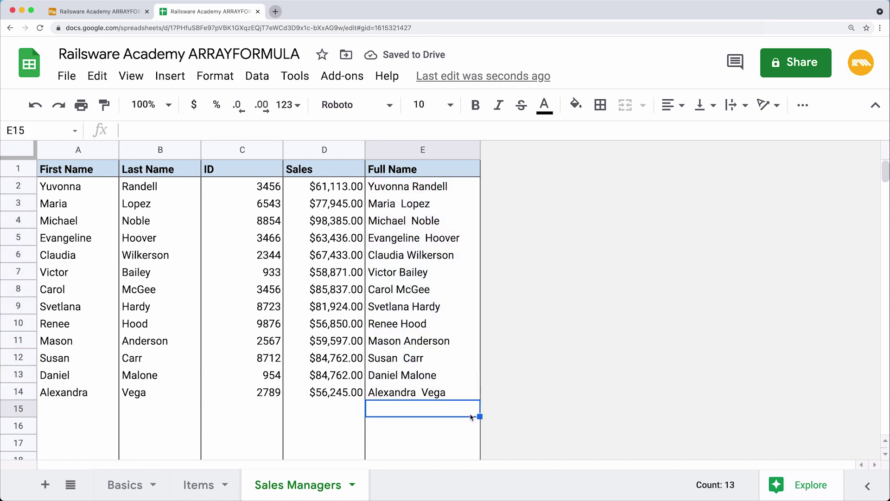
left_click(197, 491)
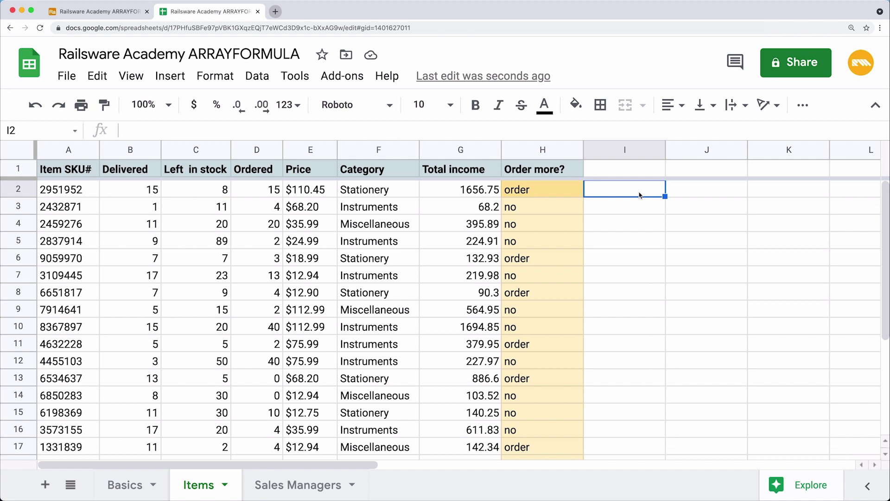
left_click(396, 192)
Add the header 'Requested category' in I1 and widen column I to fit it
left_click(402, 260)
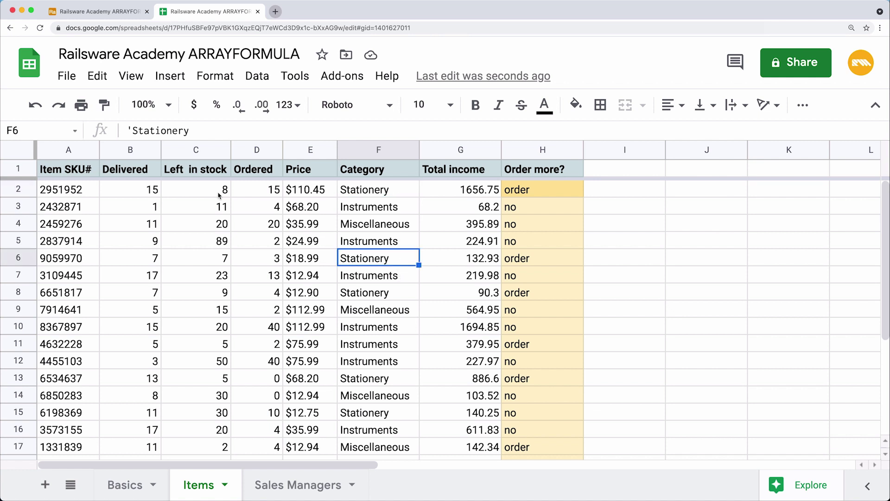
left_click(243, 194)
left_click(255, 258)
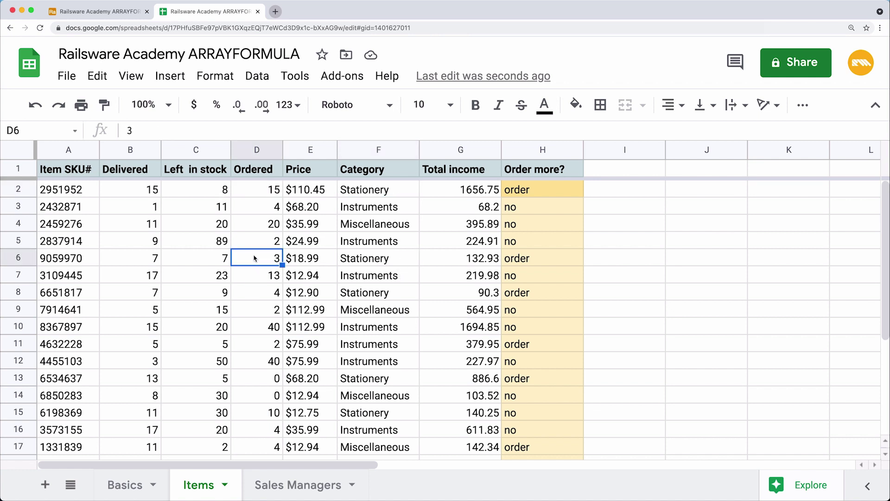
left_click(640, 175)
double_click(640, 175)
type("Requested category")
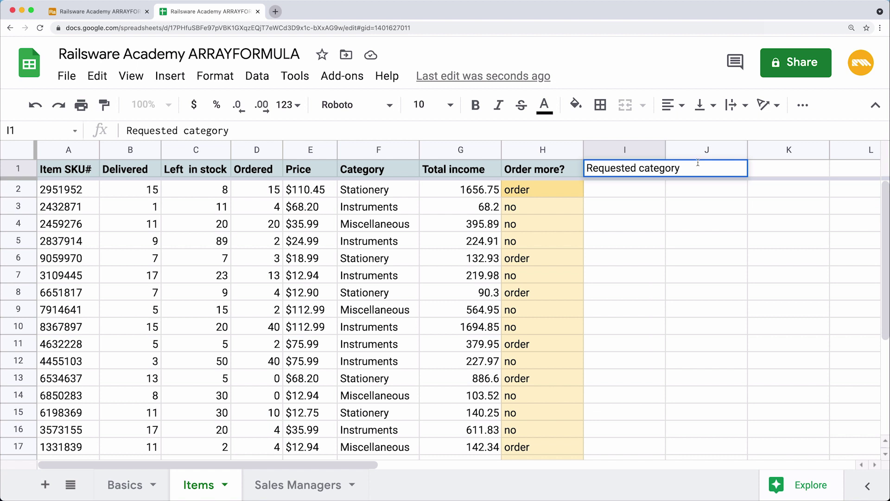
key("Return")
key("Return")
left_click_drag(666, 149, 697, 149)
Enter =UNIQUE(F2:F) in I2 to list Stationery, Instruments and Miscellaneous
left_click(381, 191)
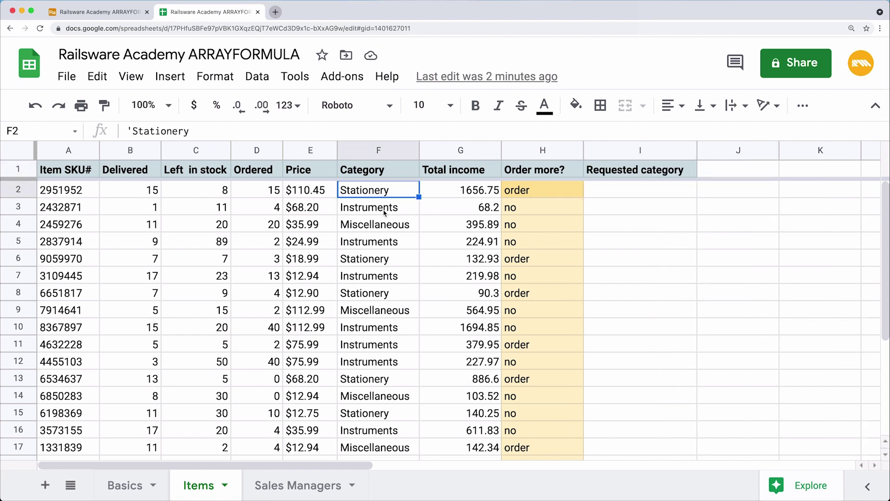
left_click(388, 210)
left_click(389, 232)
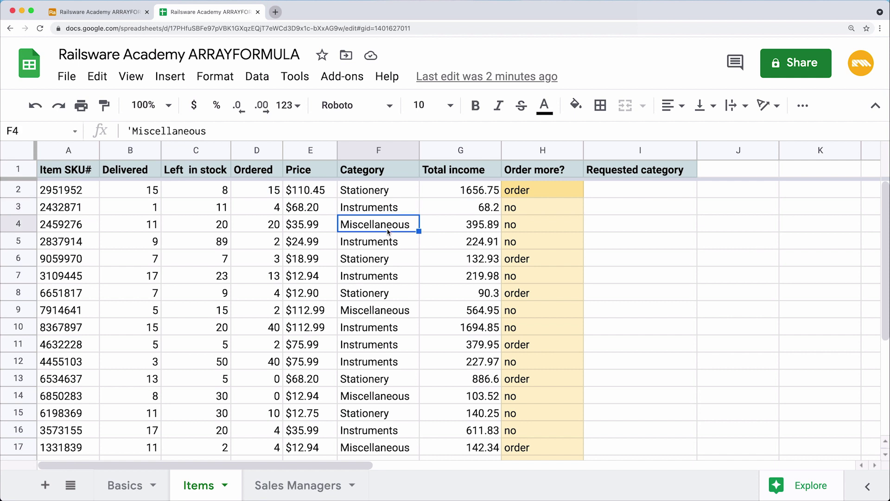
left_click(601, 196)
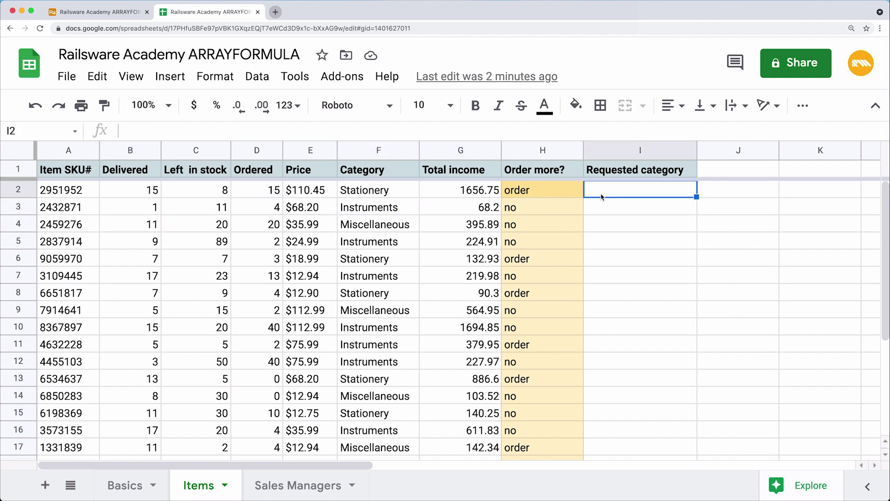
type("=UNIQUE(")
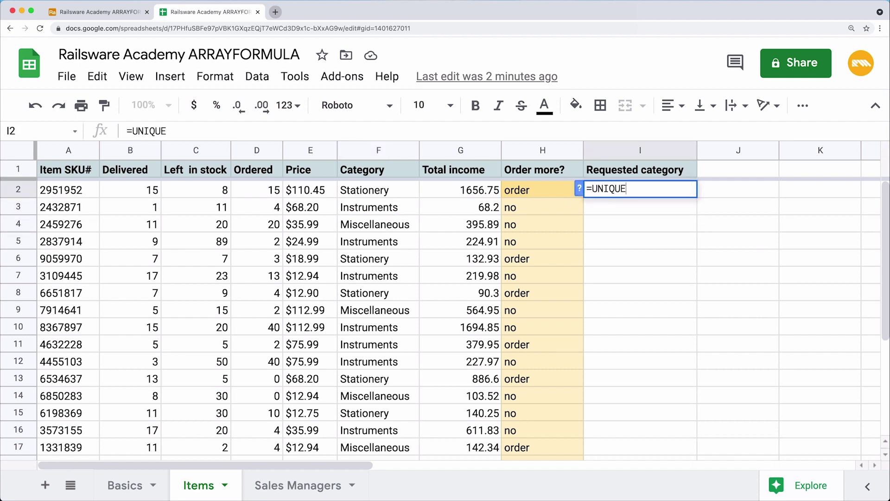
left_click(388, 194)
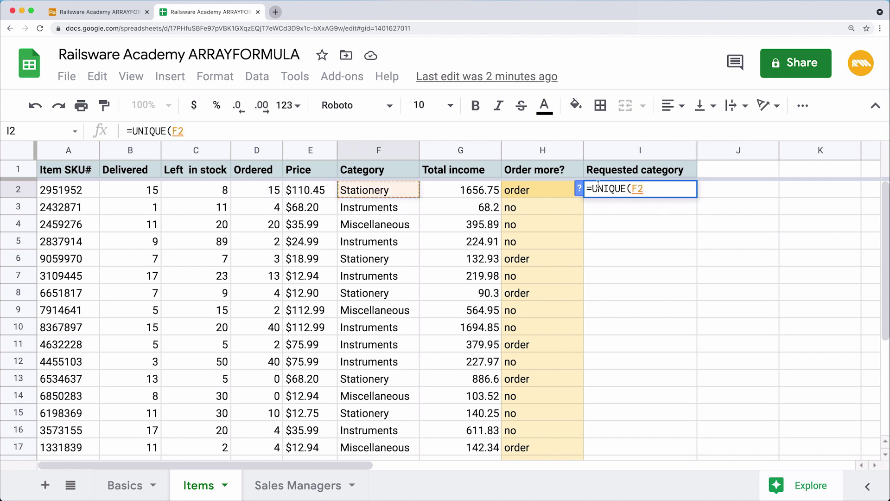
type(":F")
key("Return")
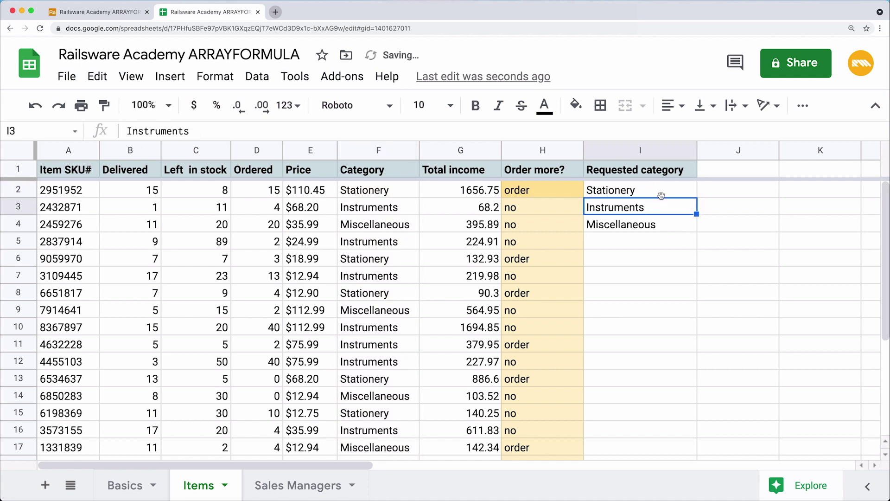
Give the Requested category column I a light yellow fill
left_click(665, 190)
left_click(575, 106)
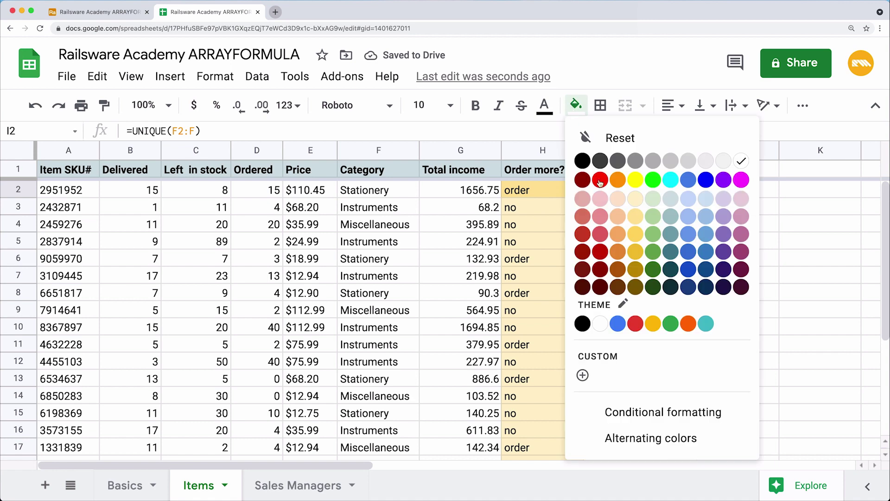
left_click(637, 216)
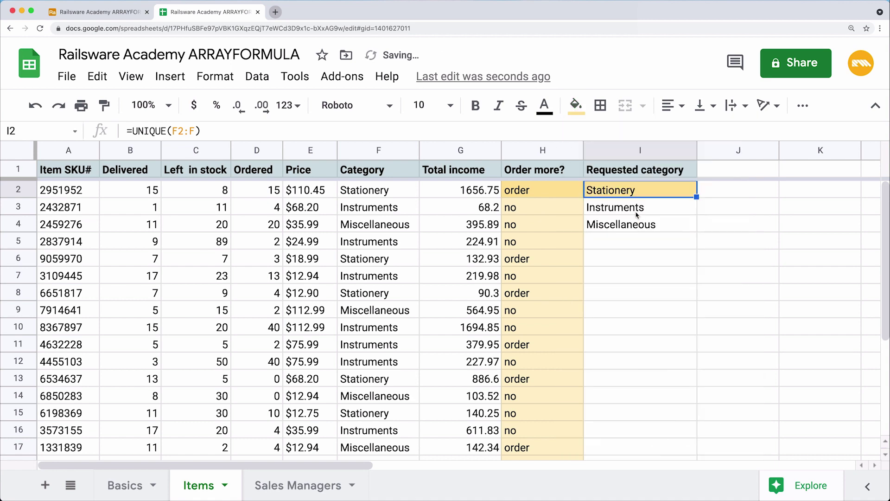
left_click(727, 172)
Enter the header 'Ordered per category' in J1 and widen column J to fit
type("Ordered ")
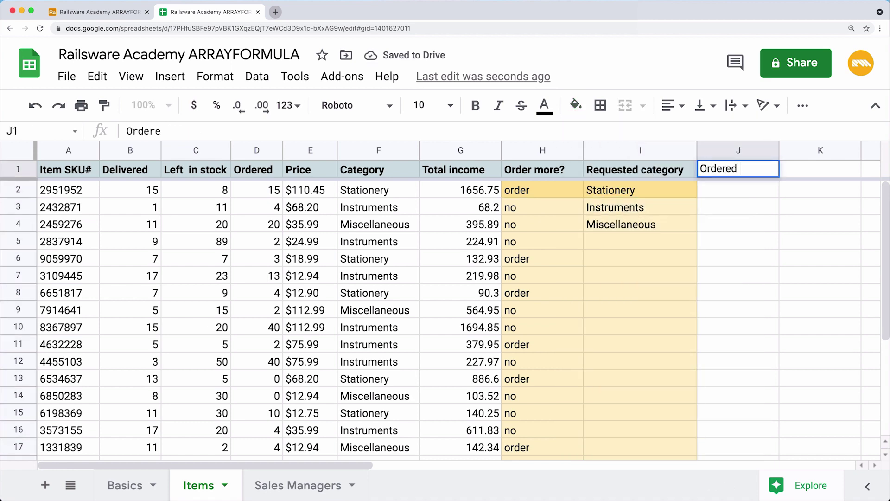
type("per category")
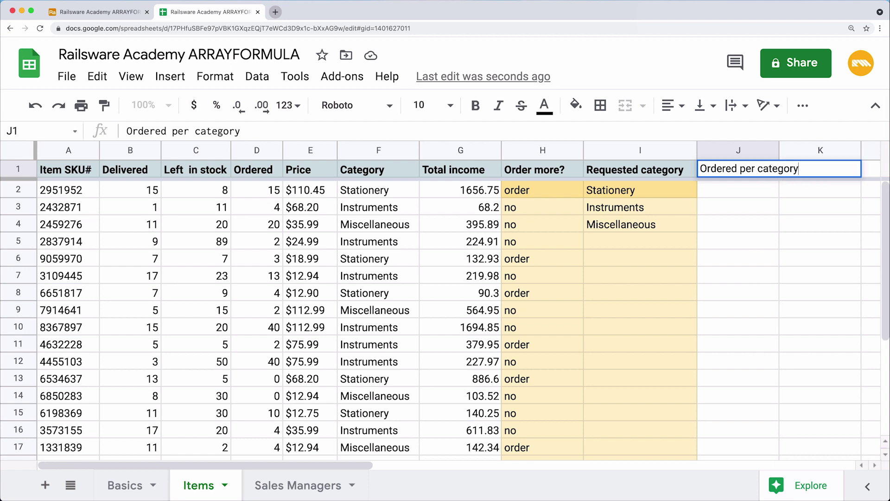
key("Return")
left_click_drag(779, 151, 808, 150)
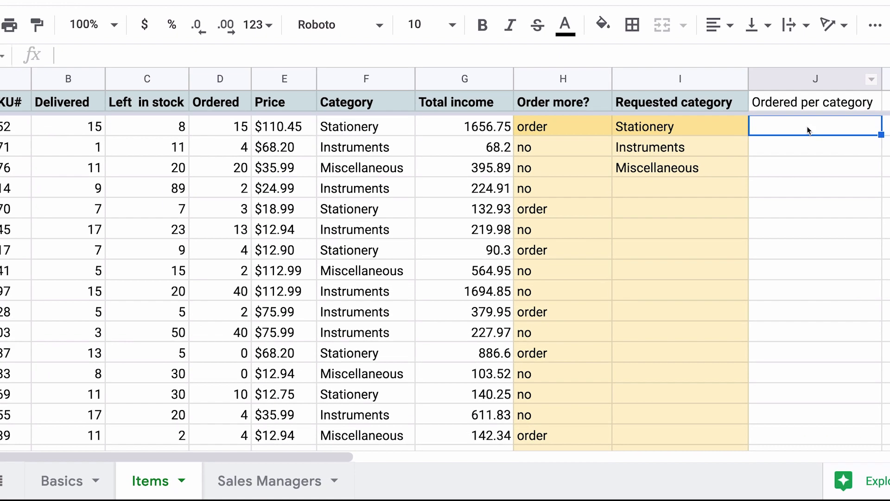
Enter =SUMIF(F2:F,I2:I,D2:D) in J2 to total orders per category
type("=SUM")
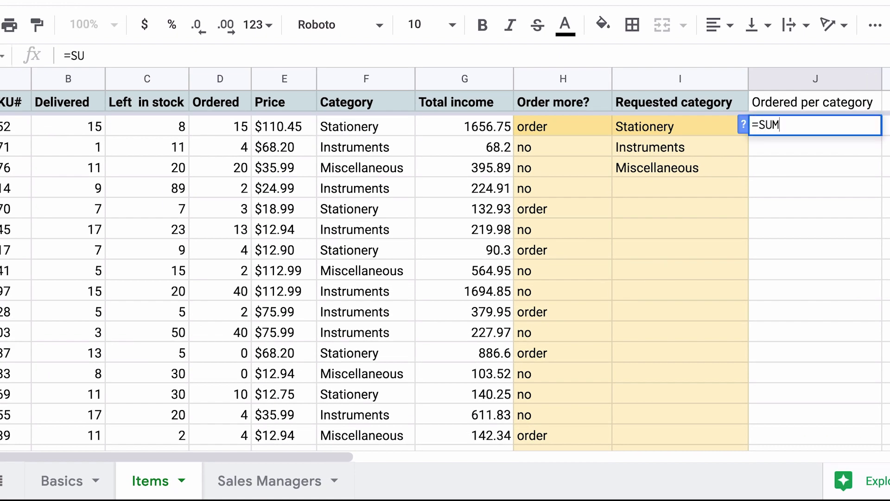
type("IF(")
left_click(391, 127)
type(":F,")
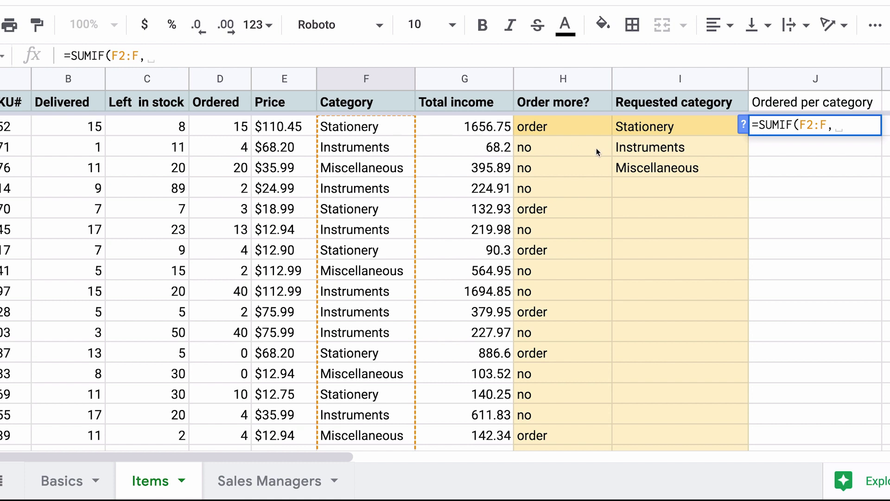
left_click(653, 131)
type(":I,")
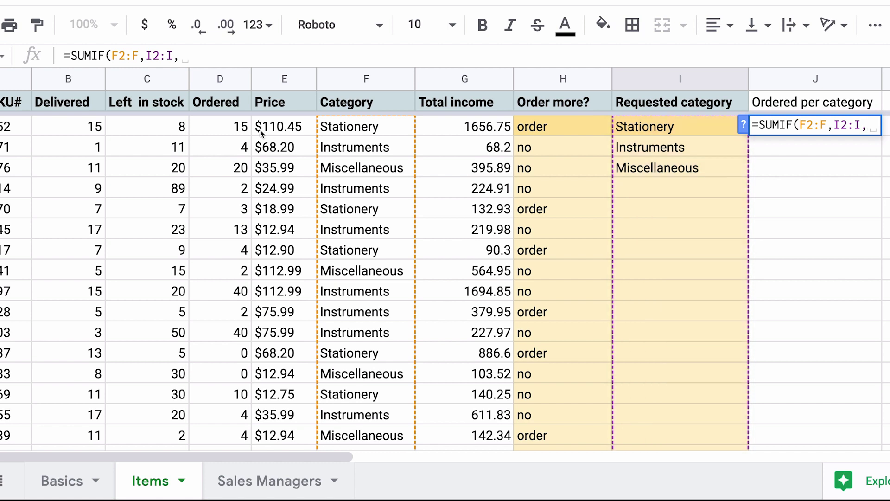
left_click(222, 133)
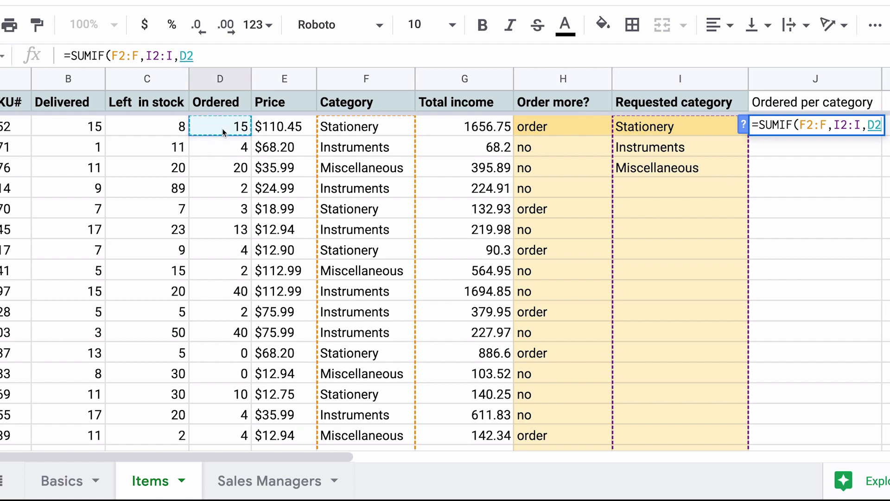
type(":D)")
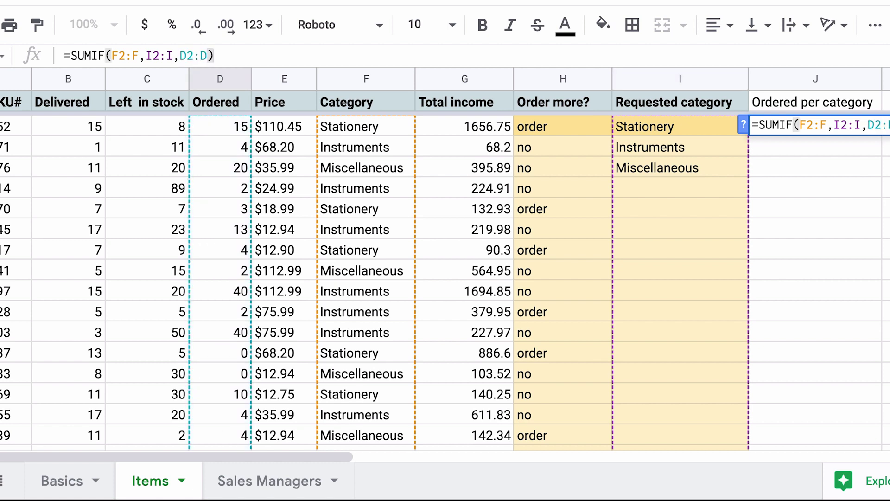
key("Return")
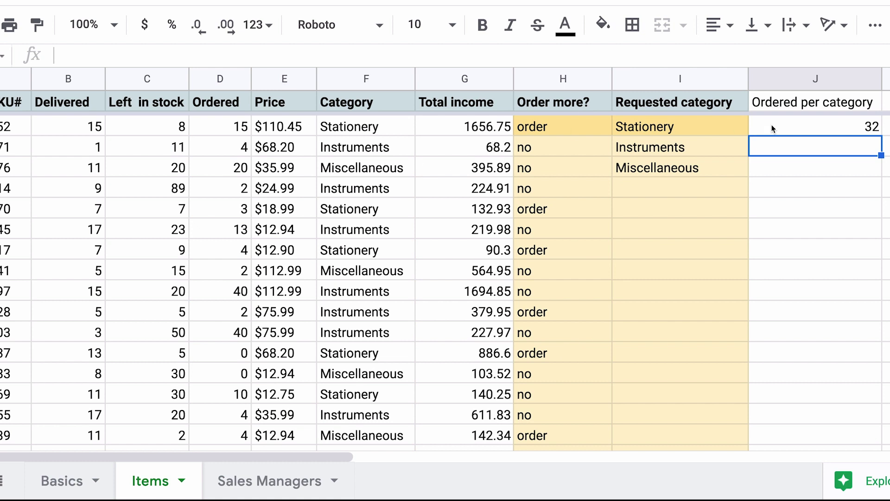
Wrap J2 as =Arrayformula(IF(LEN(I2:I)=0,,SUMIF(F2:F,I2:I,D2:D))) giving 32, 105, 26
left_click(805, 127)
left_click(700, 132)
left_click(700, 153)
left_click(703, 171)
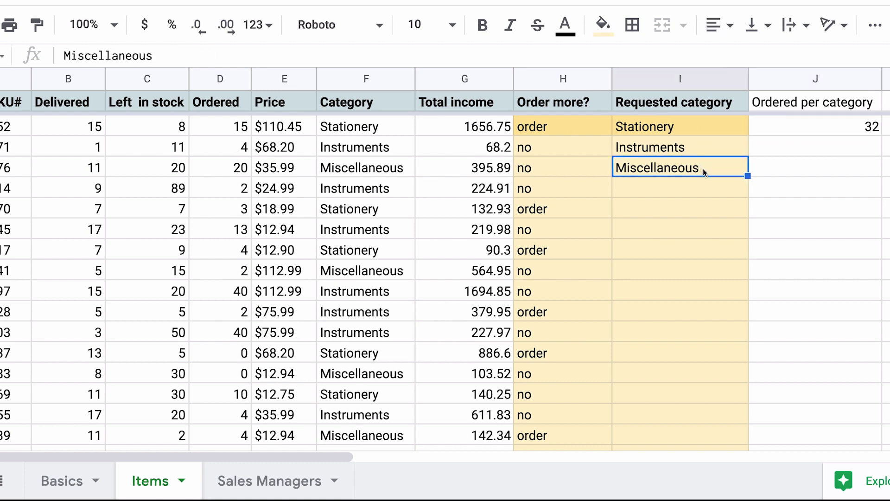
left_click(792, 124)
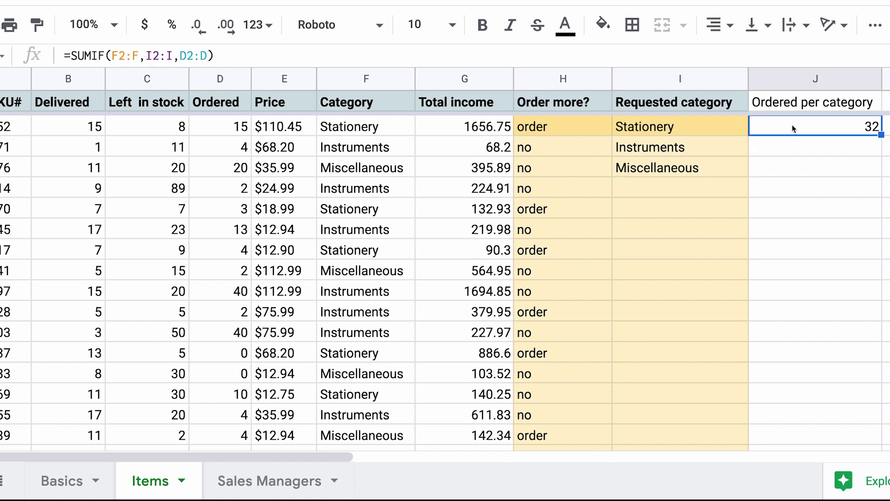
left_click(69, 56)
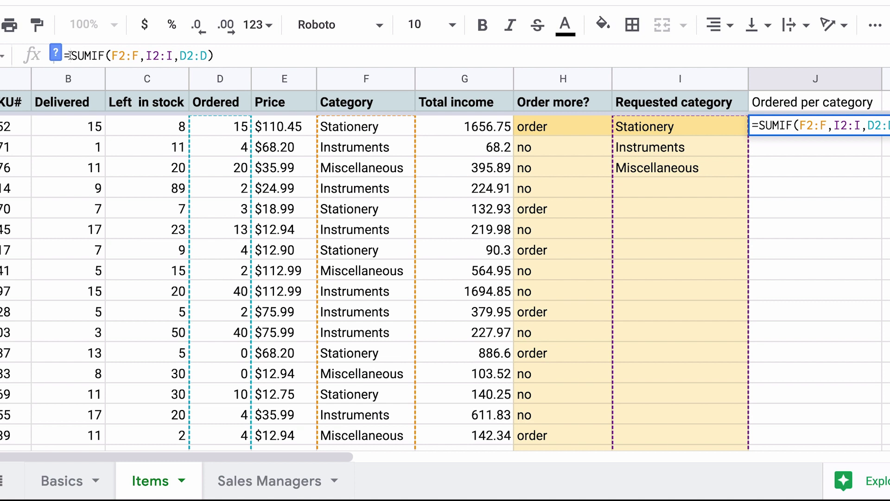
type("(")
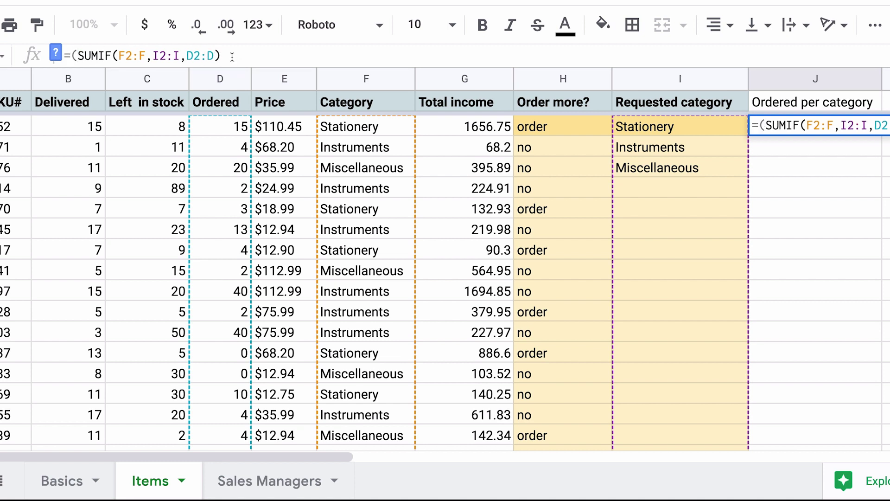
type(")")
type("Arrayformu")
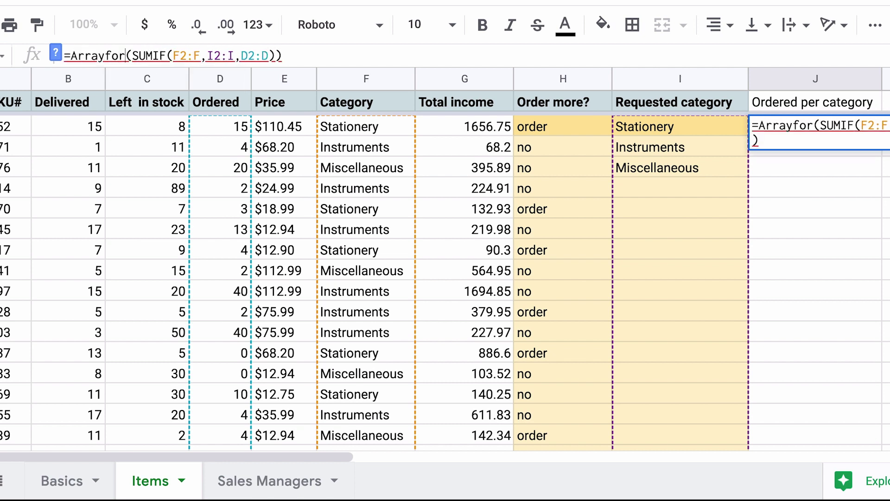
type("la")
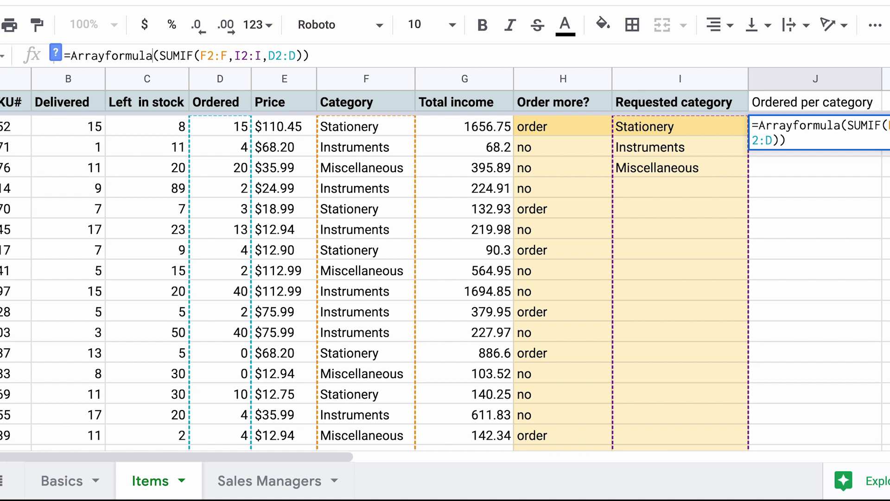
type("(IF(LEN")
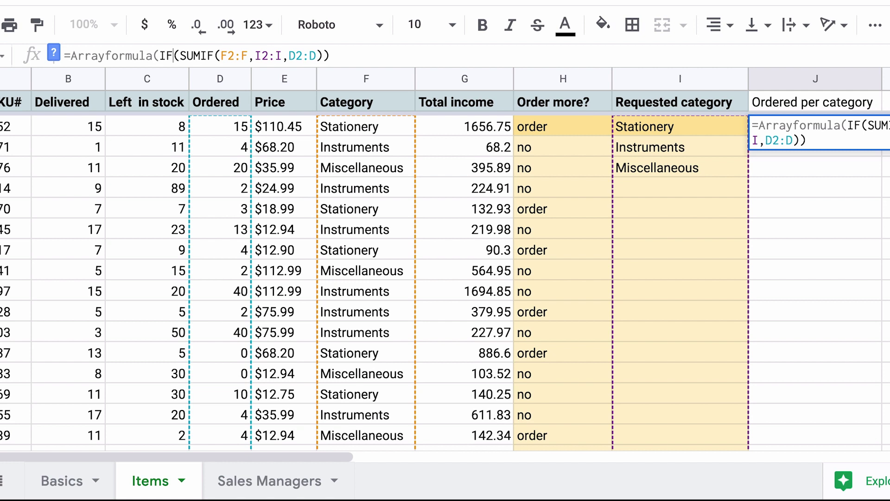
left_click(211, 59)
type("I2:I")
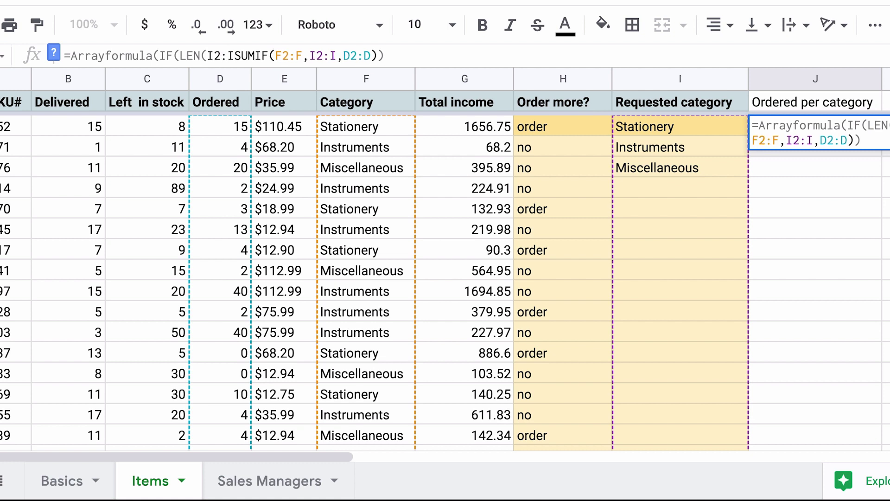
type(")=0, ,")
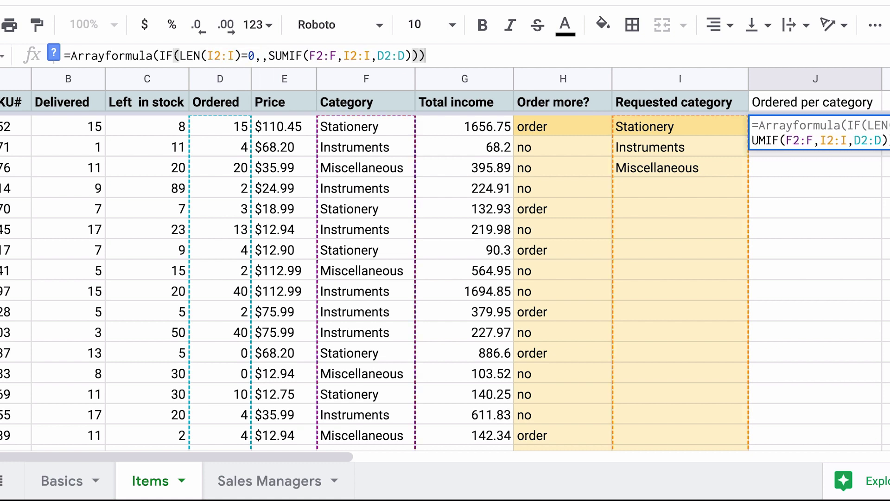
key("Return")
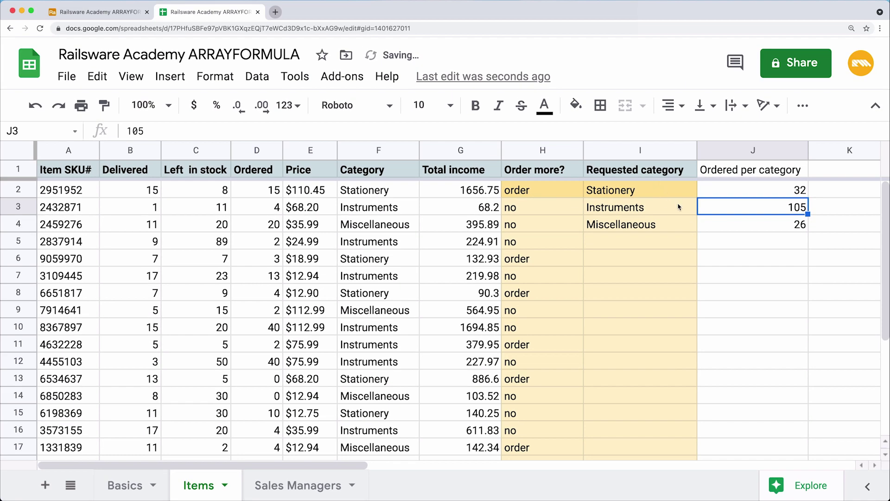
Fill J2 and the rest of column J pale yellow
left_click(738, 194)
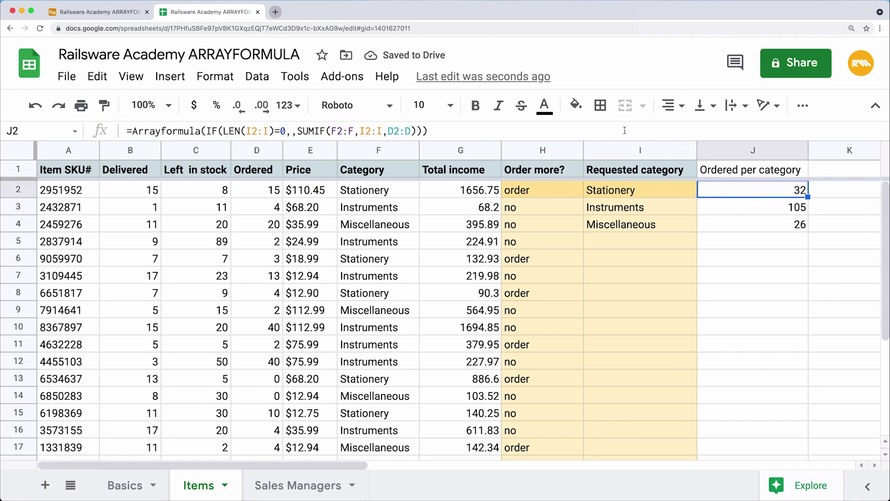
left_click(577, 105)
left_click(635, 210)
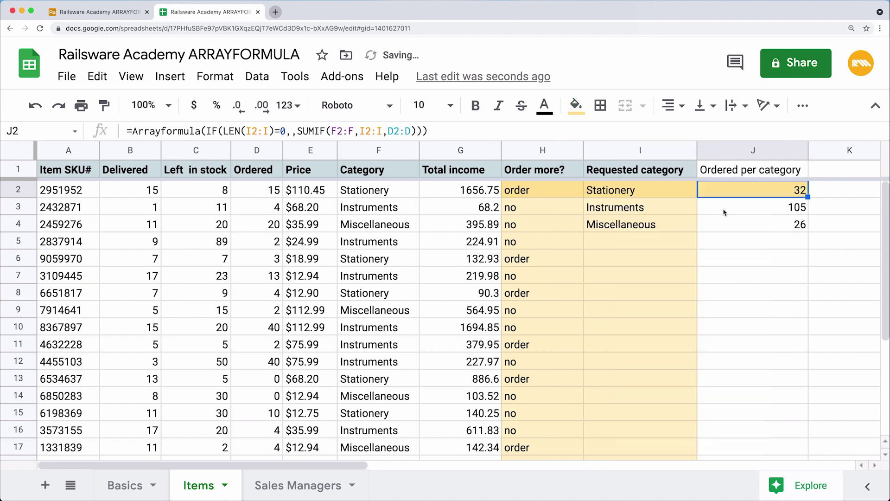
left_click(765, 209)
key("ctrl+shift+Down")
left_click(715, 193)
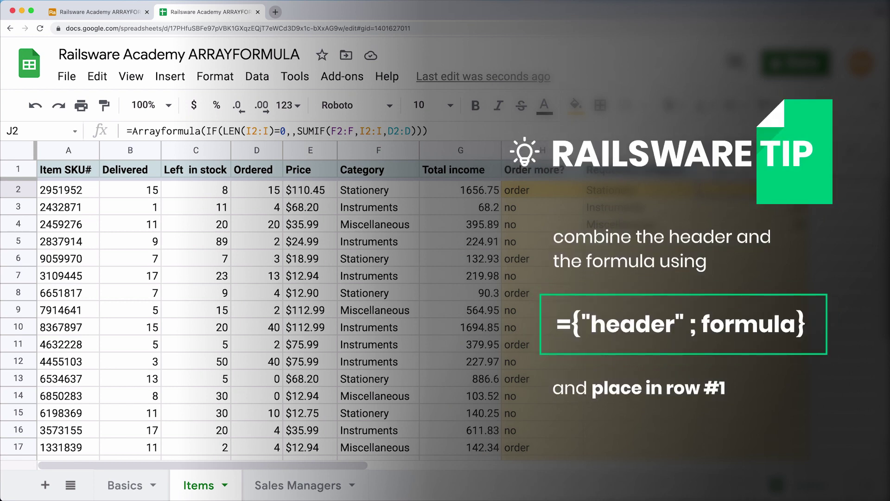
Copy the 'Ordered per category' header text from J1
left_click(672, 169)
left_click(672, 190)
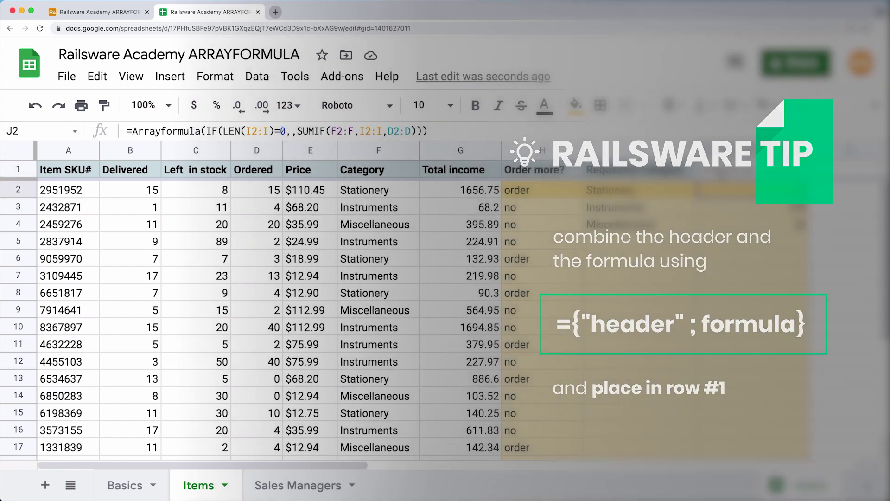
left_click(720, 172)
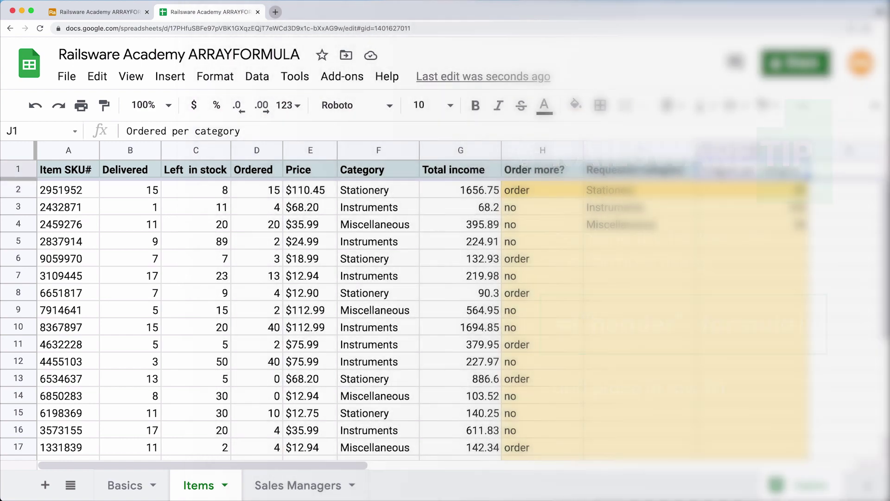
key("ctrl+c")
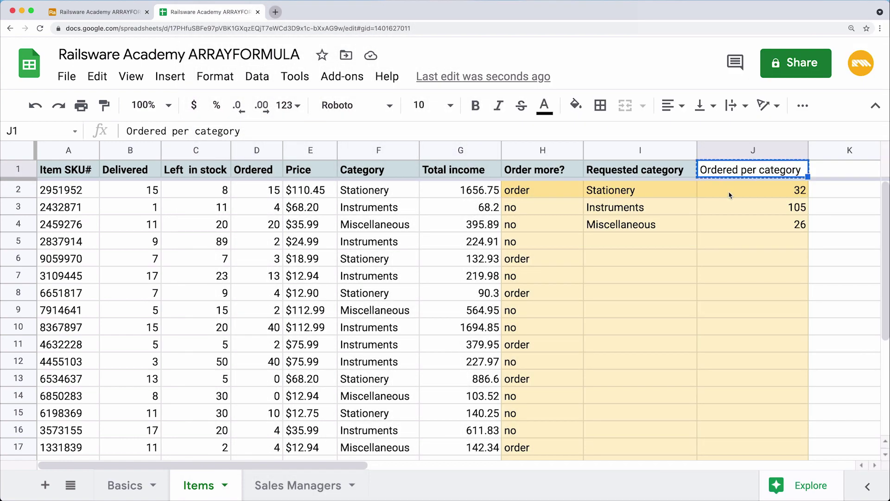
Wrap J2's formula as {"Ordered per category"; ...} so the array carries its own header
left_click(729, 192)
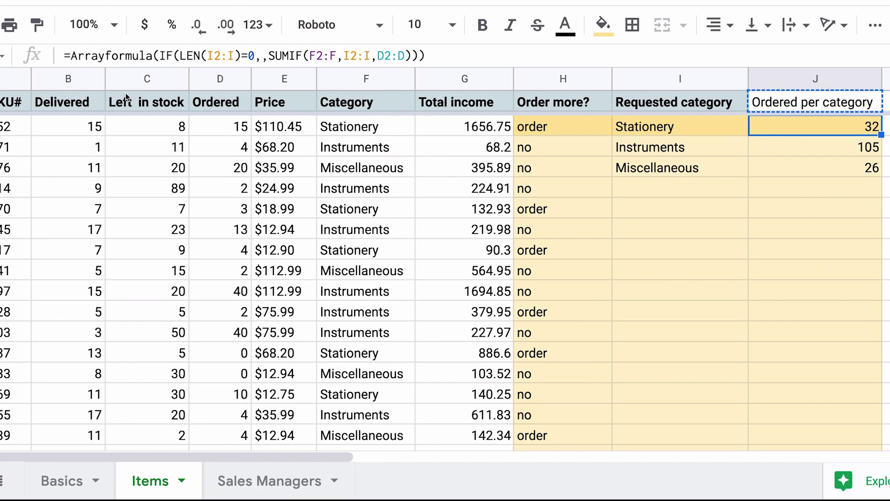
left_click(73, 56)
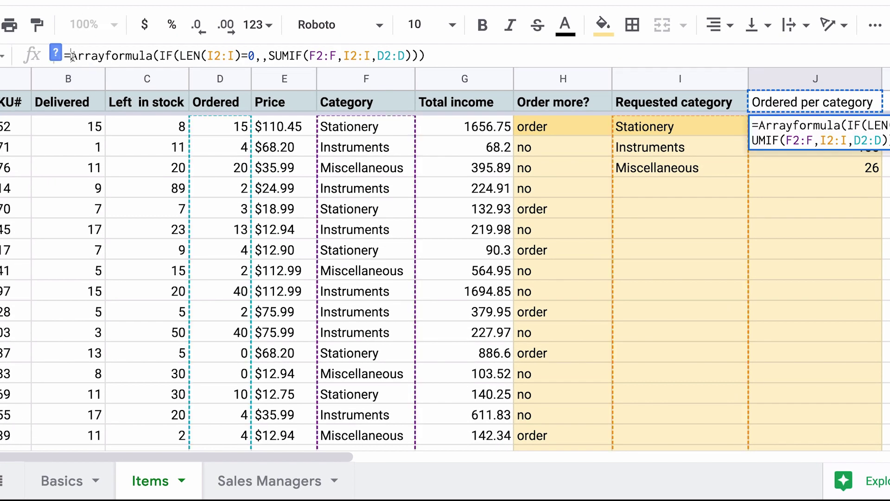
type("{")
left_click(447, 55)
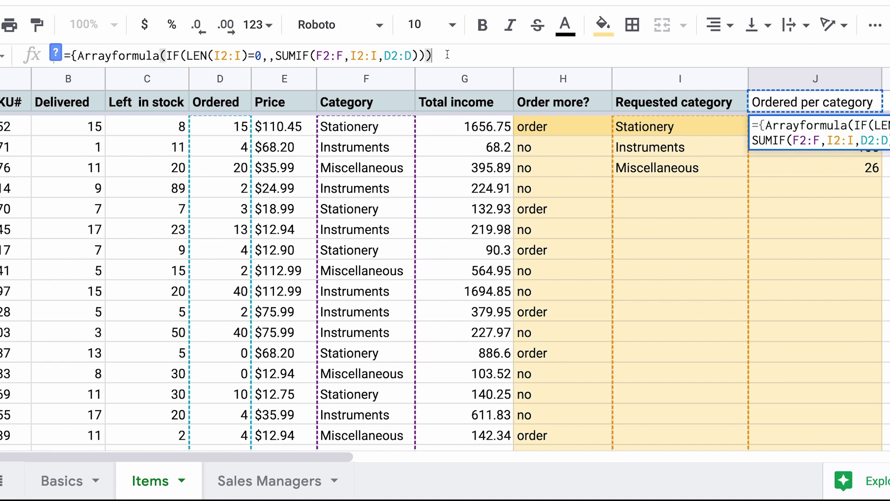
type("}")
left_click(75, 56)
type("\"Ordered per category")
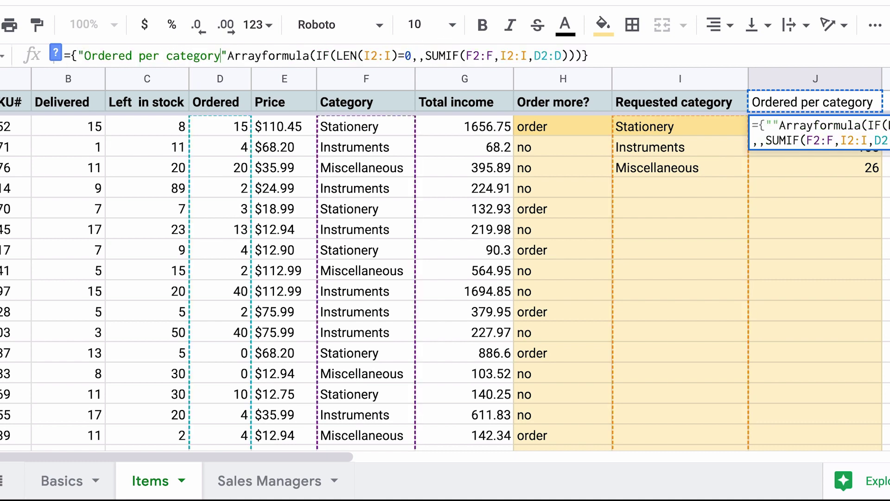
type("\"")
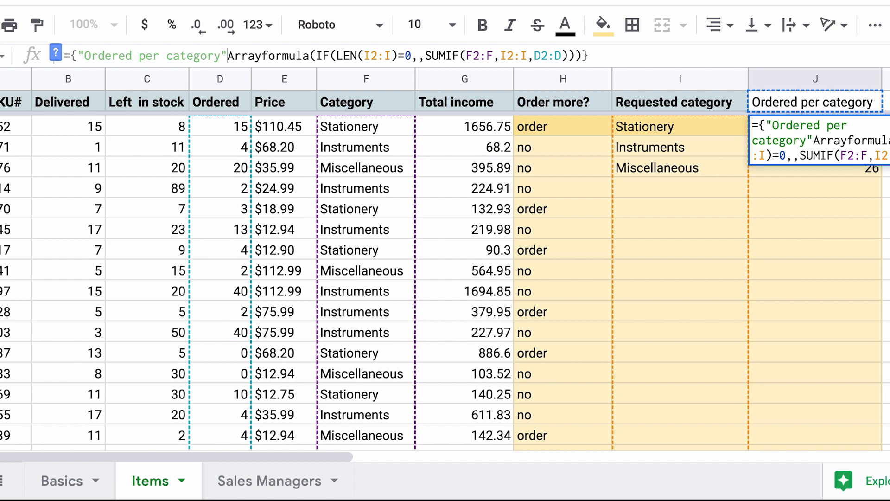
type(";")
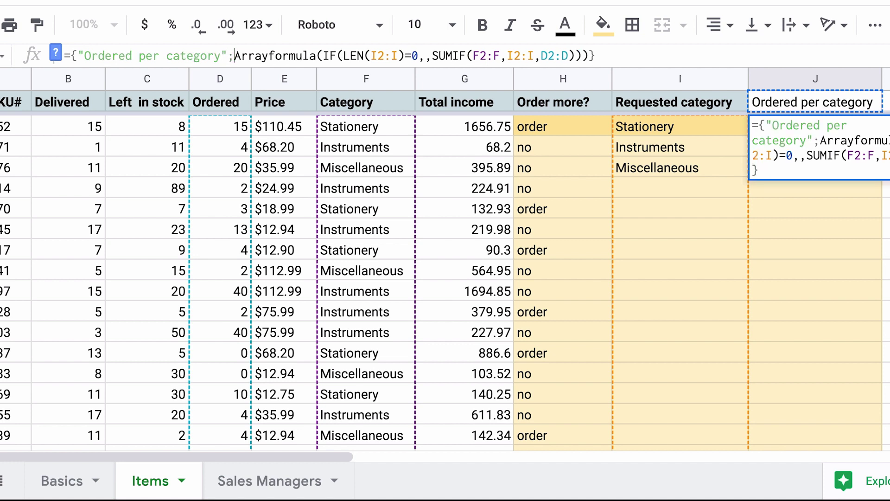
left_click(624, 56)
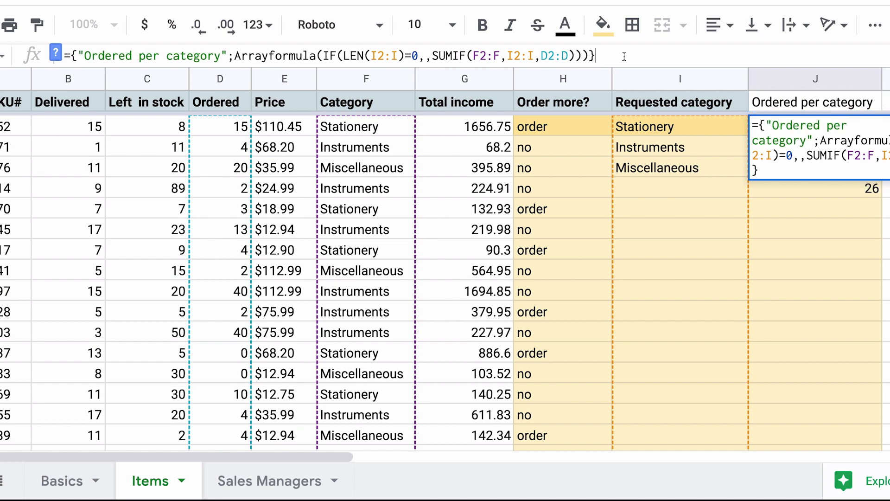
key("Return")
Paste the header formula into J1 and shade J2 pale yellow
left_click(817, 128)
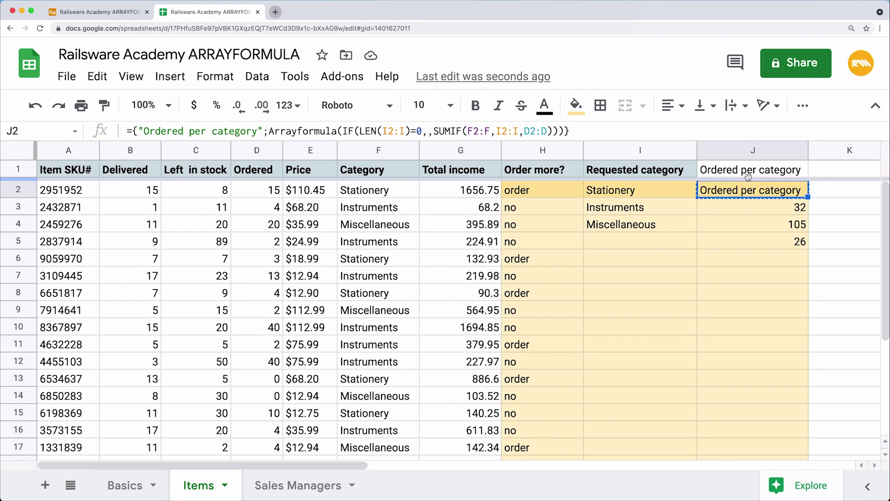
left_click(747, 175)
key("ctrl+v")
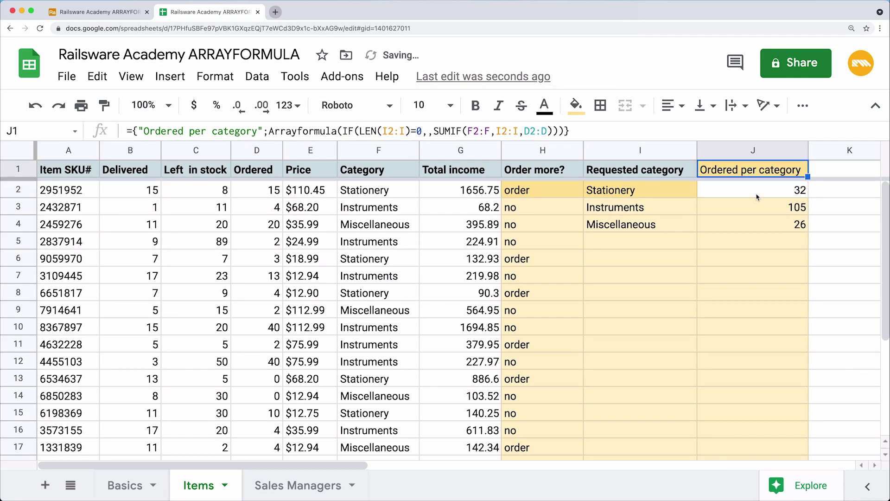
left_click(756, 197)
left_click(577, 105)
left_click(637, 216)
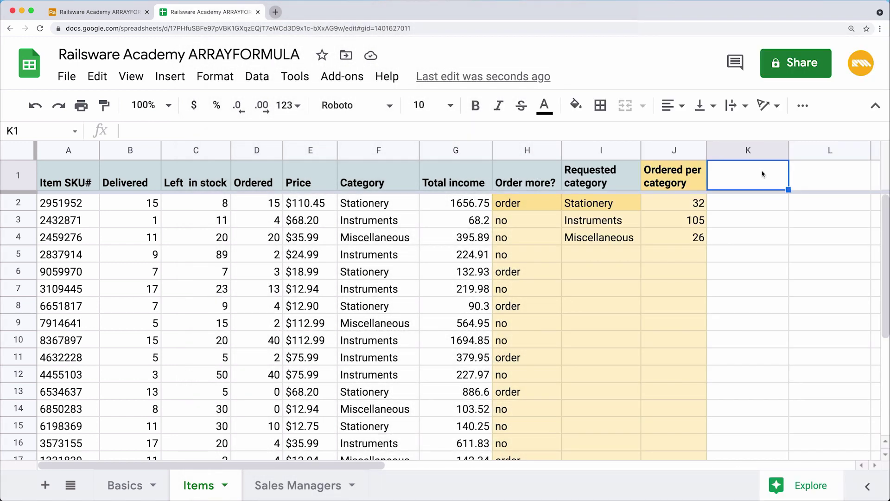
Inspect the Order more? formulas in H2:H8 and the UNIQUE category list in I2:I4, then select K1
left_click_drag(529, 204, 523, 305)
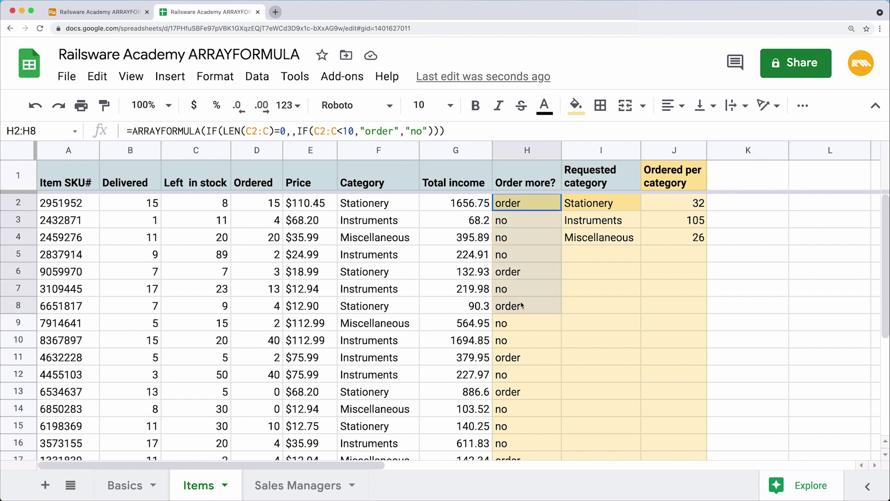
left_click_drag(600, 208, 601, 242)
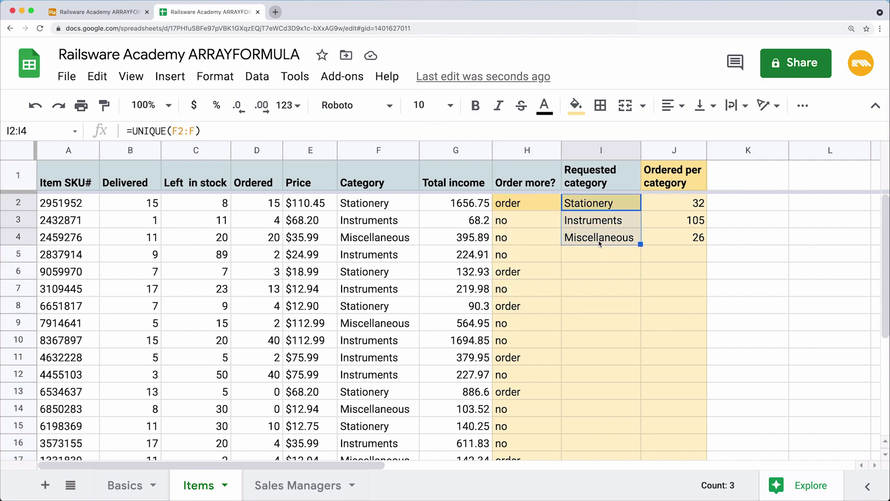
left_click(756, 176)
left_click(629, 133)
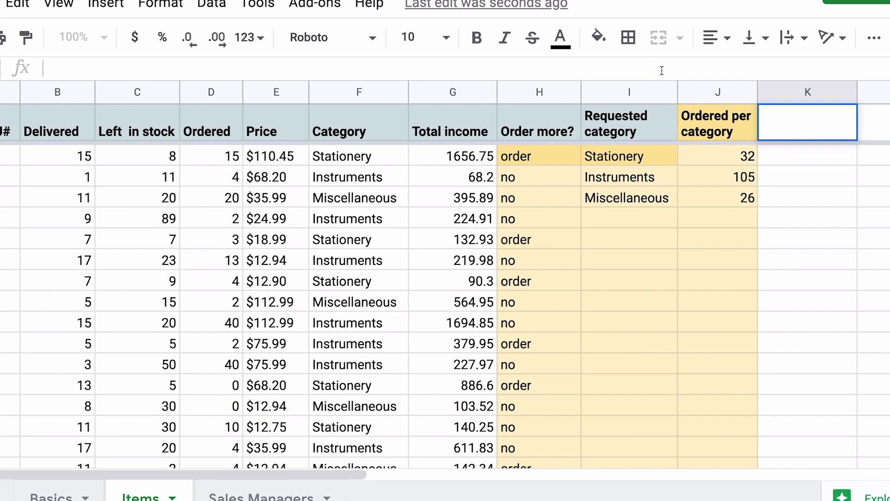
Enter ={"To order";ARRAYFORMULA(IF(LEN(I2:I)=0,,SUMIF(F2:F&H2:H,I2:I&"order",D2:D)))} in K1, giving 22, 2, 4
type("=")
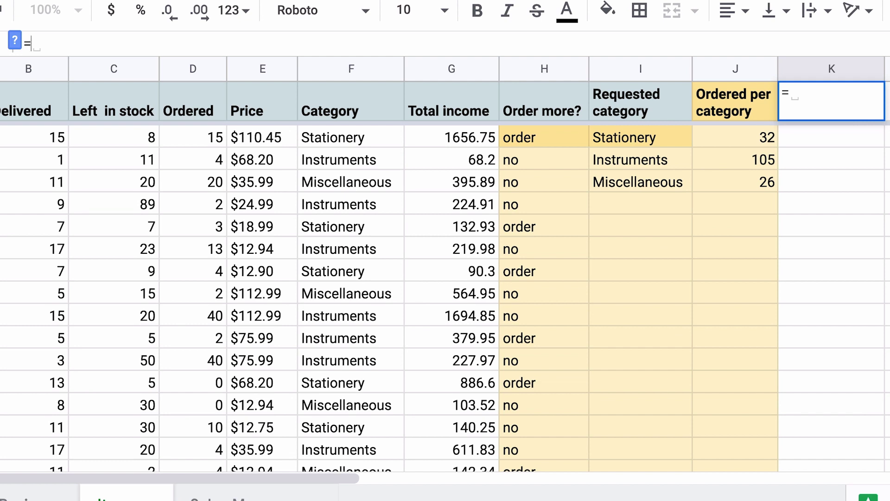
type("{\"To or")
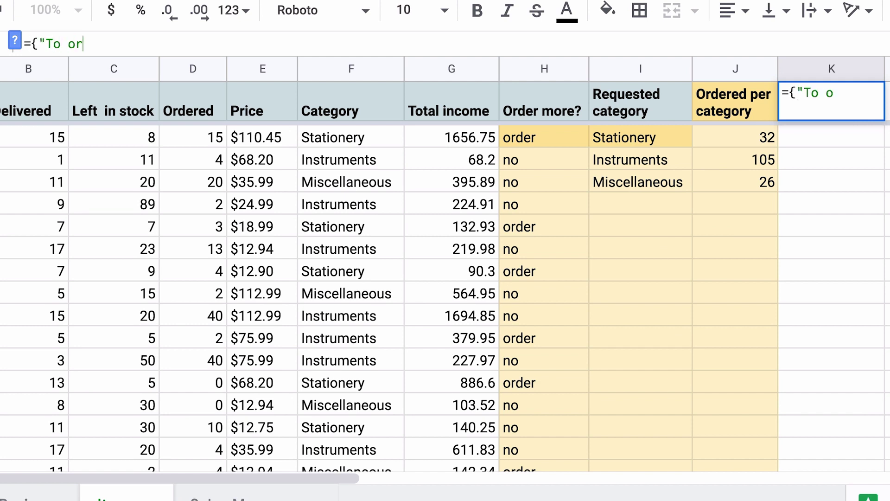
type("der\";")
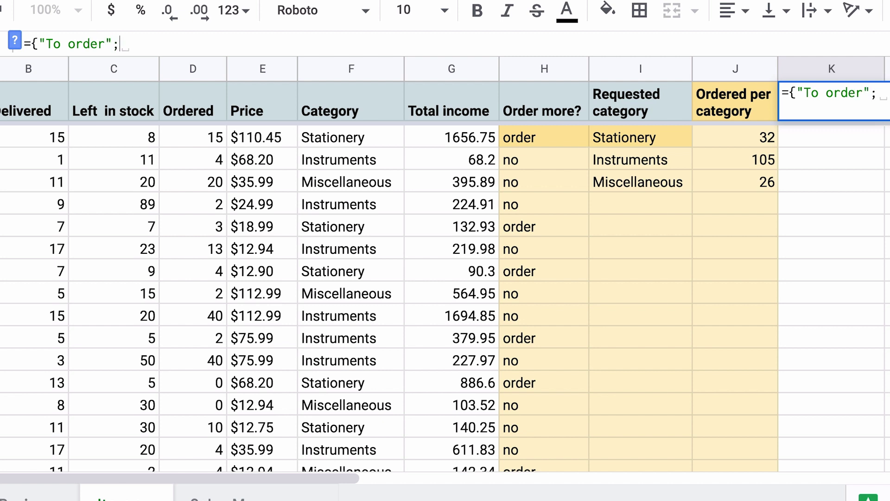
type("ARRAYFORMULA(")
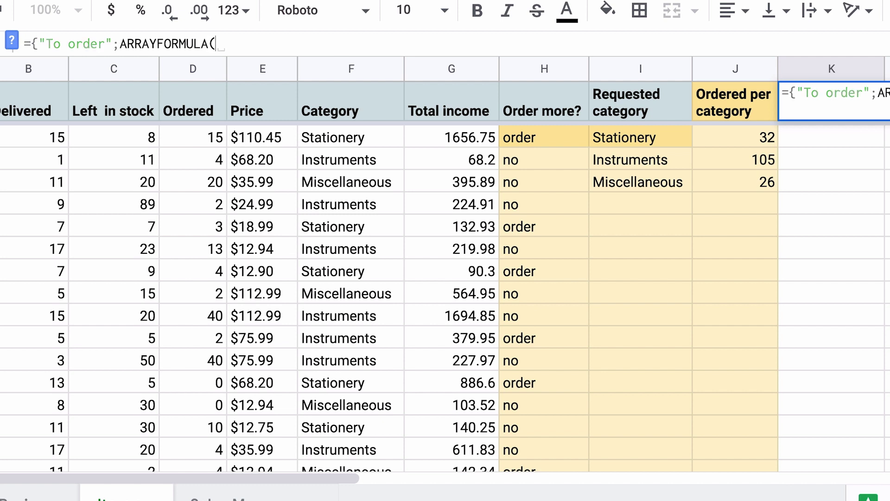
type("IF(L")
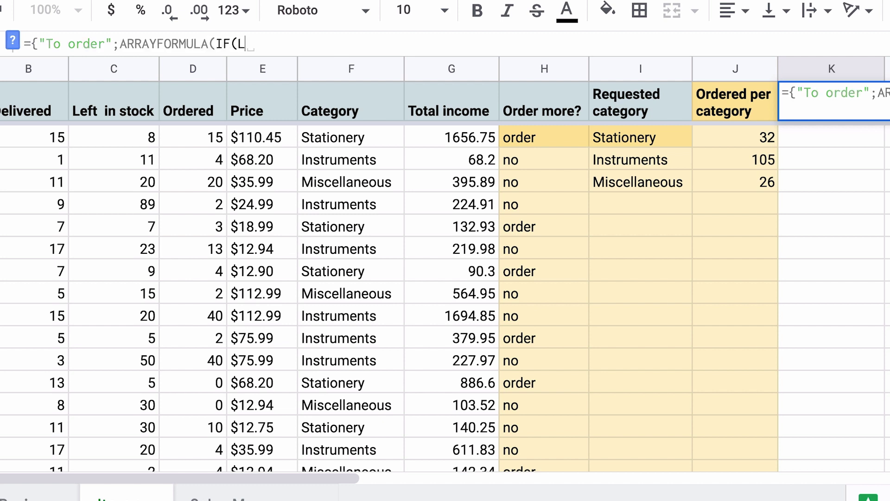
type("EN(I2:I)=0,,")
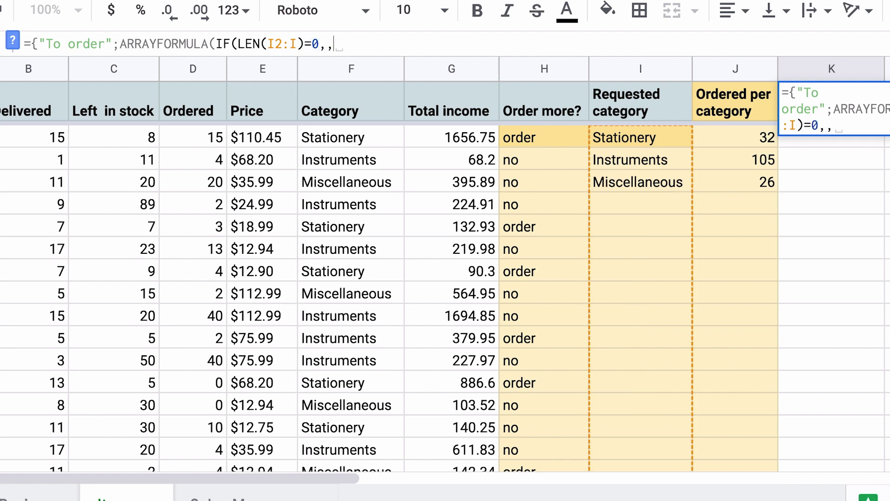
type("SUMIF(")
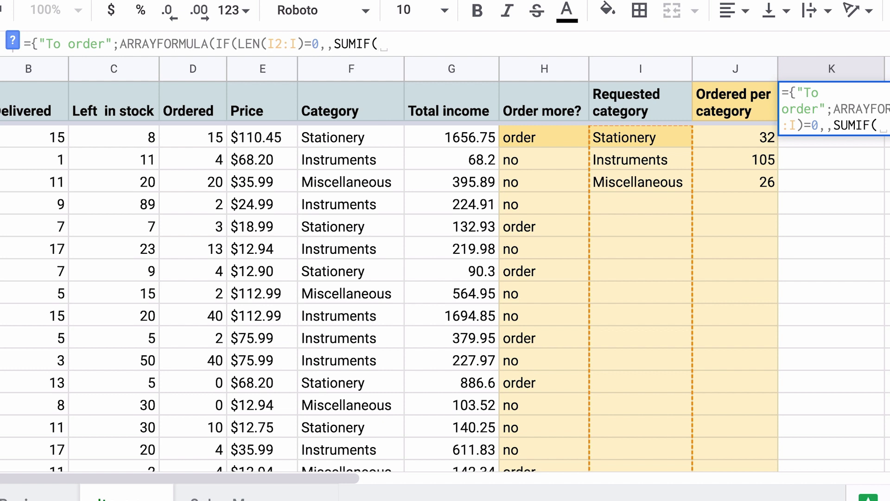
type("F2:F&")
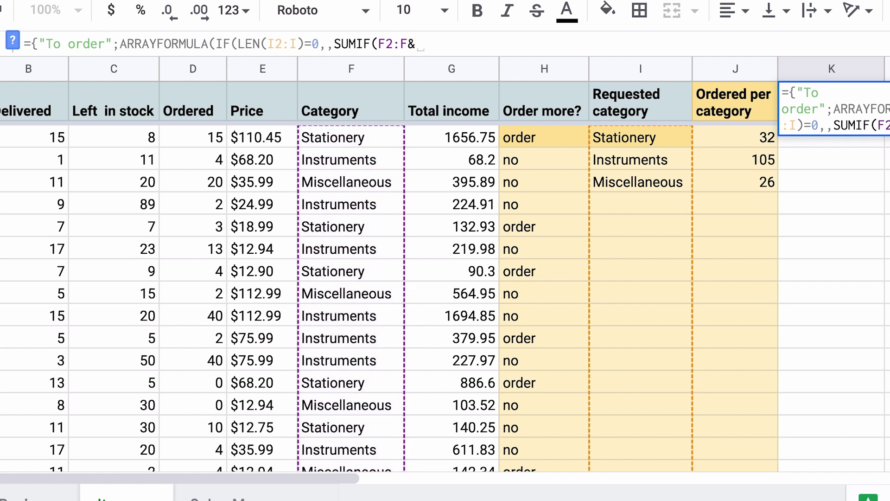
type("H2:H,")
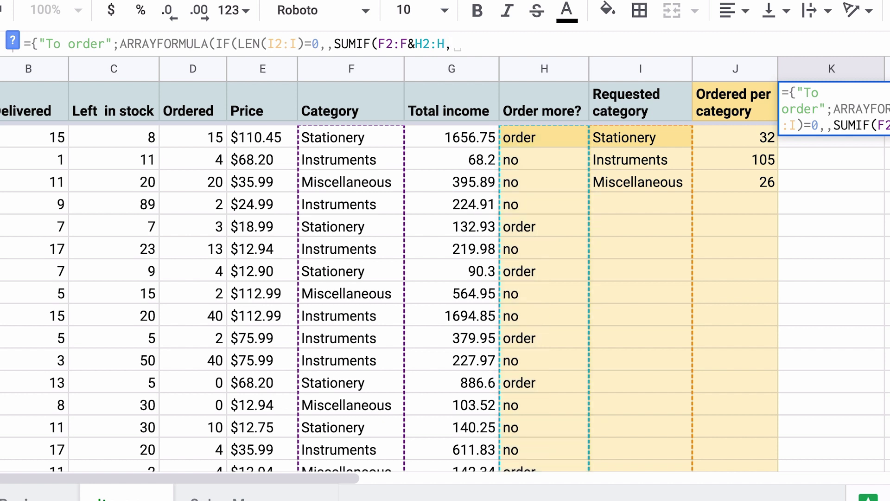
type("I2:I")
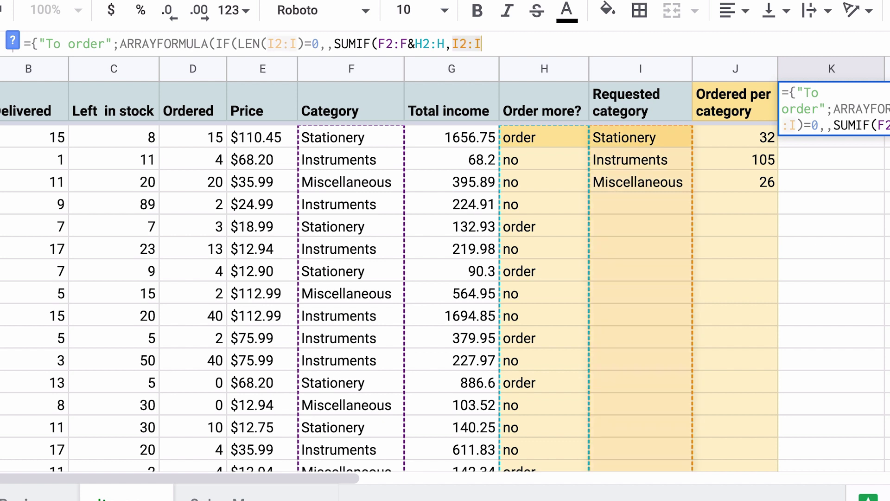
type("&\"order\"")
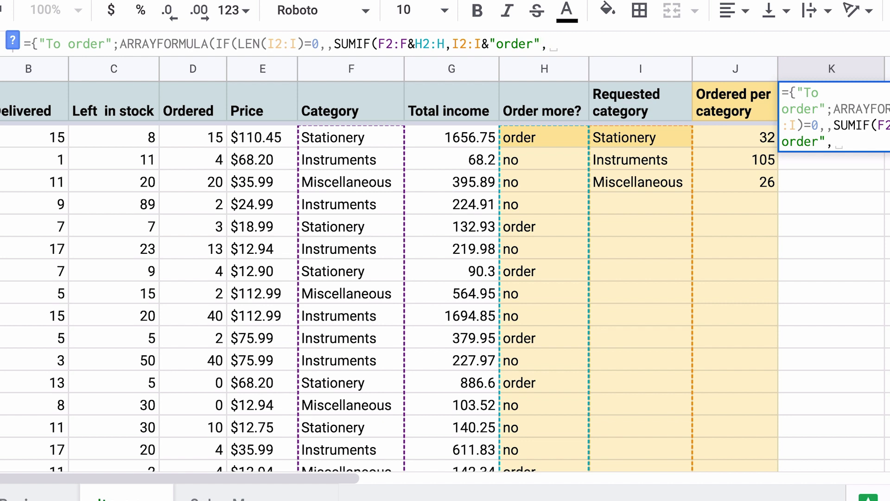
type(",")
left_click(207, 146)
type(":D")
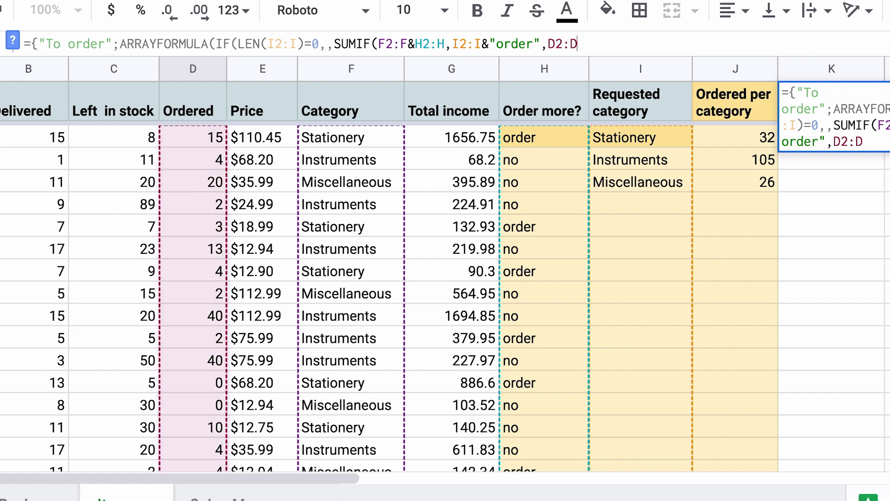
type("))")
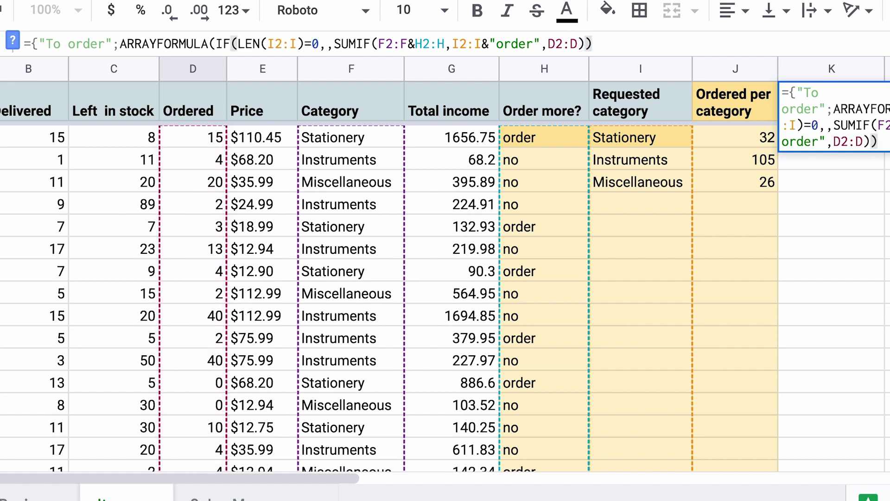
type(")}")
key("Return")
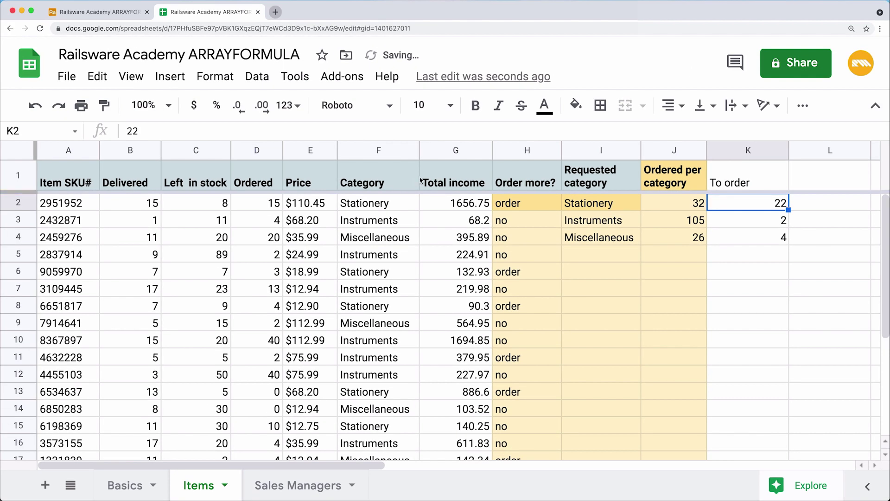
key("Up")
key("Left")
Paint-format J1's header style onto K1 and J2's yellow fill onto K2:K25
left_click(105, 110)
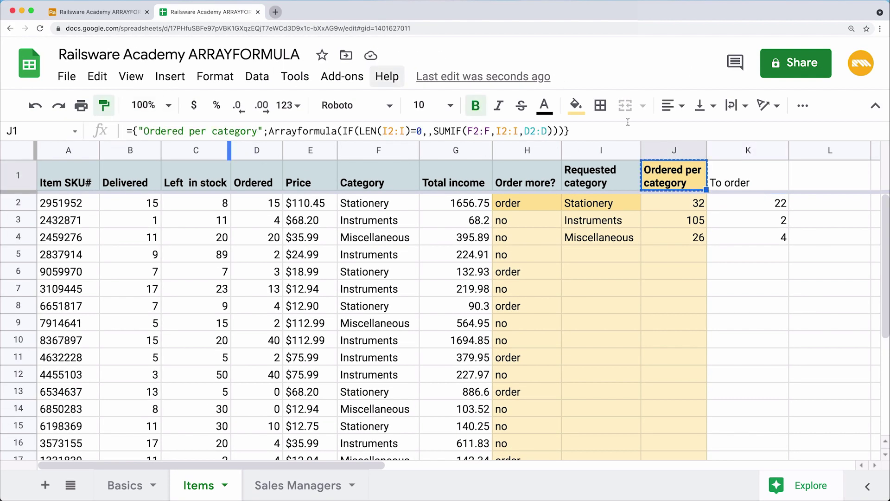
left_click(741, 176)
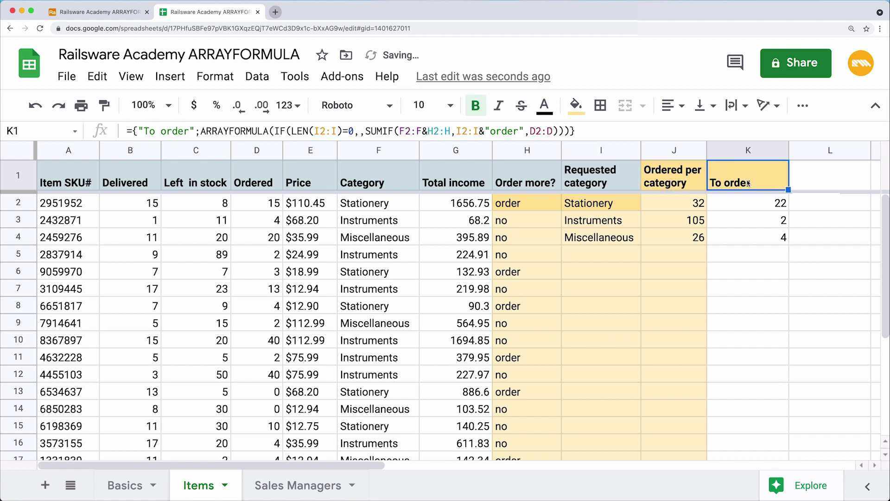
left_click(694, 204)
left_click(104, 106)
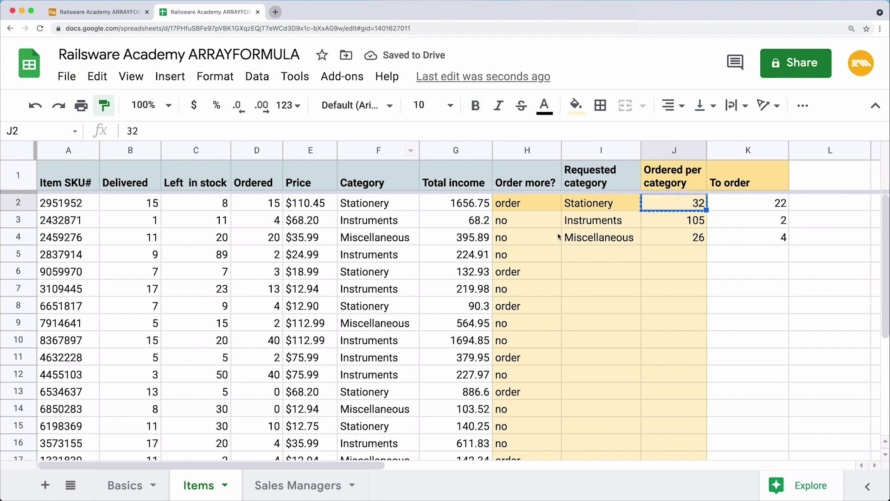
left_click_drag(762, 211, 752, 303)
left_click(752, 302)
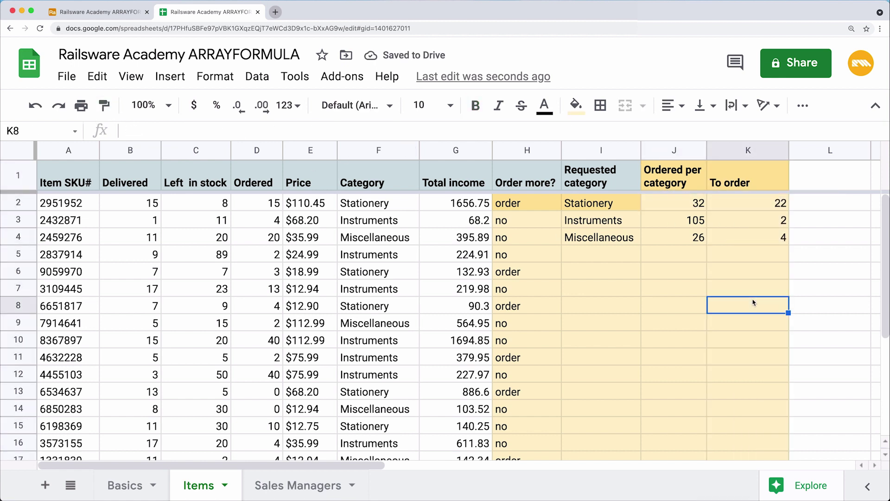